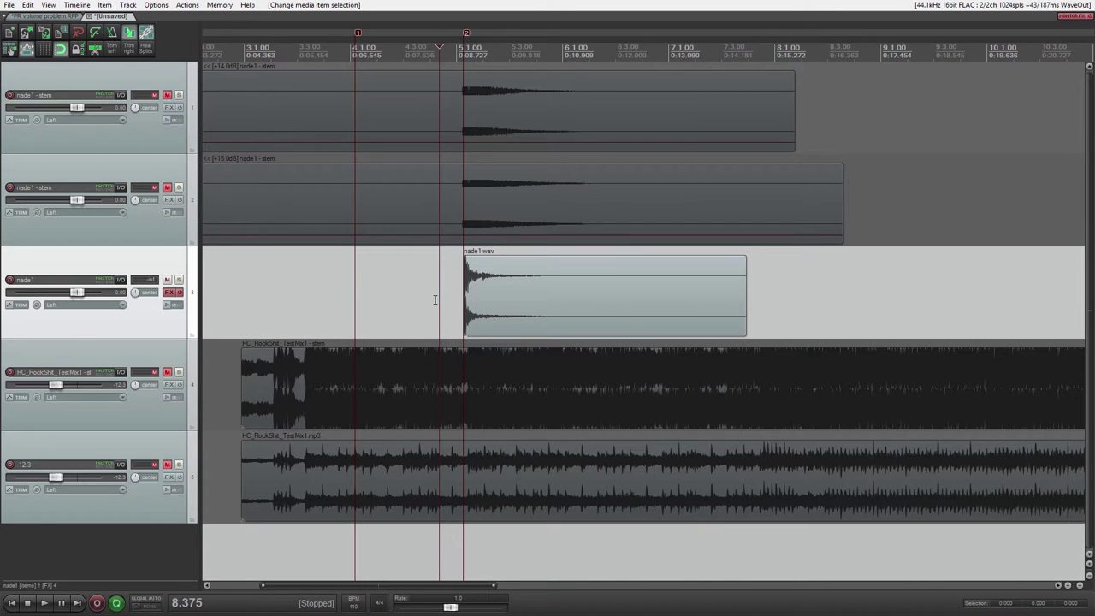
Compare the nade1 track with the +15.0 dB nade1 stem by swapping their mutes and playing each alone.
key("space")
left_click(168, 282)
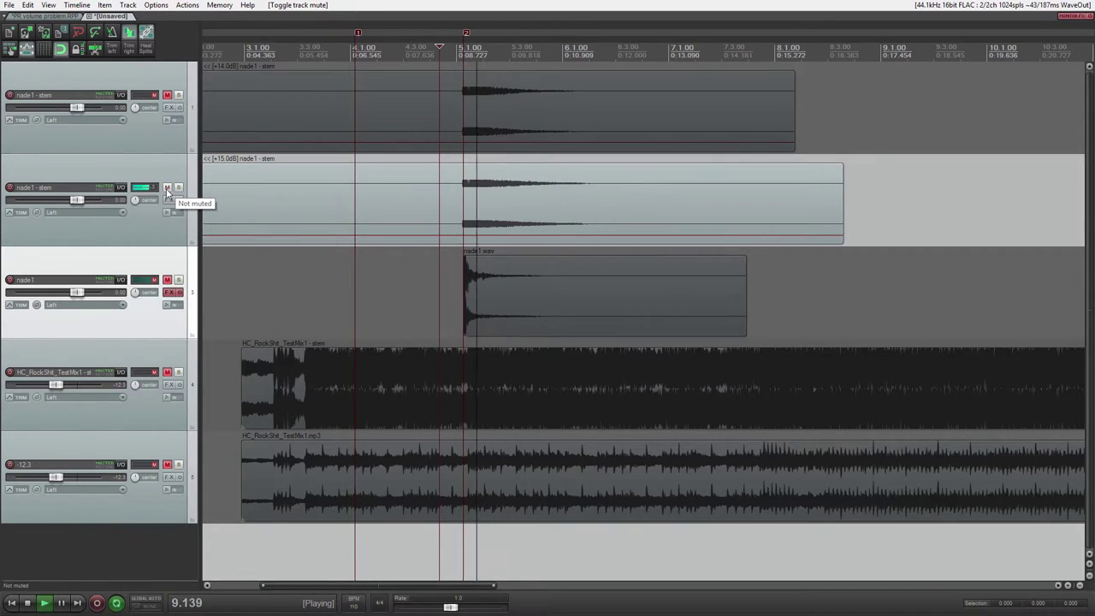
key("space")
left_click(167, 190)
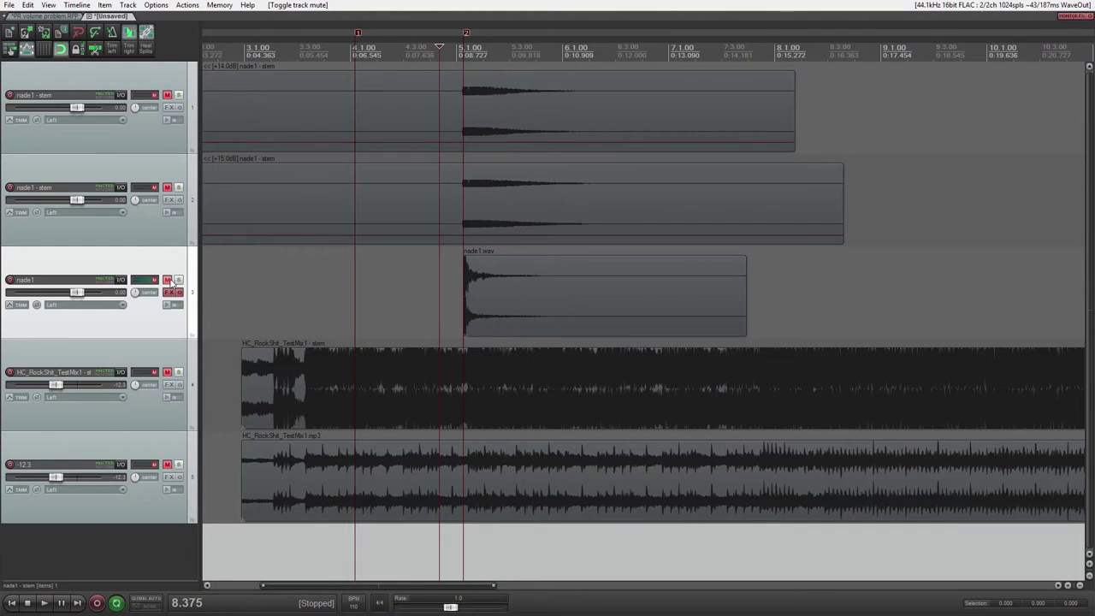
left_click(166, 279)
key("space")
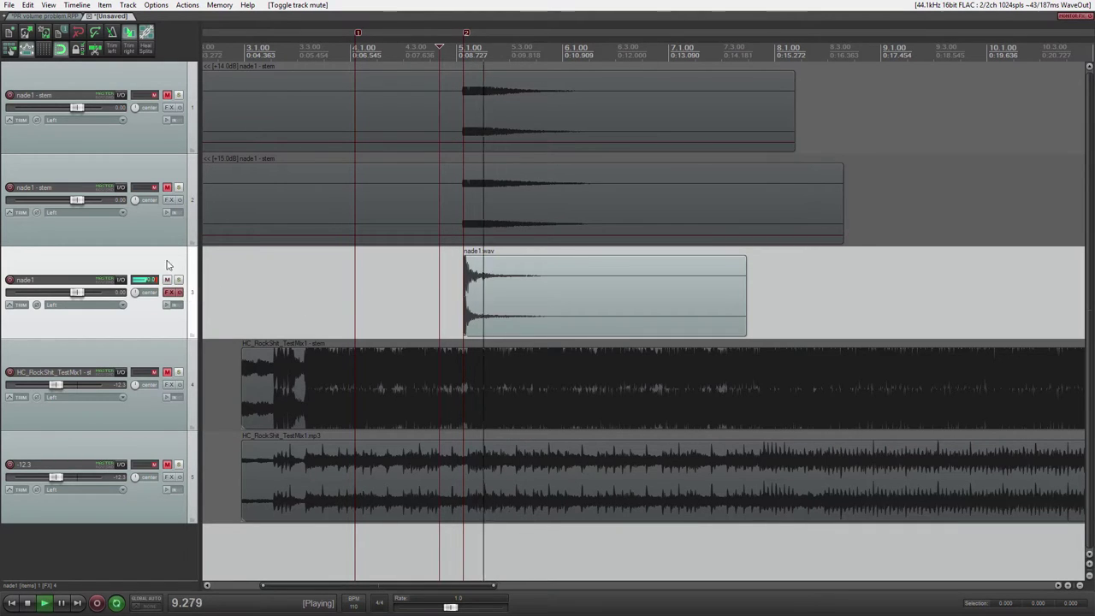
Play the +15.0 dB nade1 stem alone once more, and restore nade1 as the only unmuted track.
key("space")
left_click(167, 279)
left_click(168, 188)
key("space")
key("space")
left_click(167, 188)
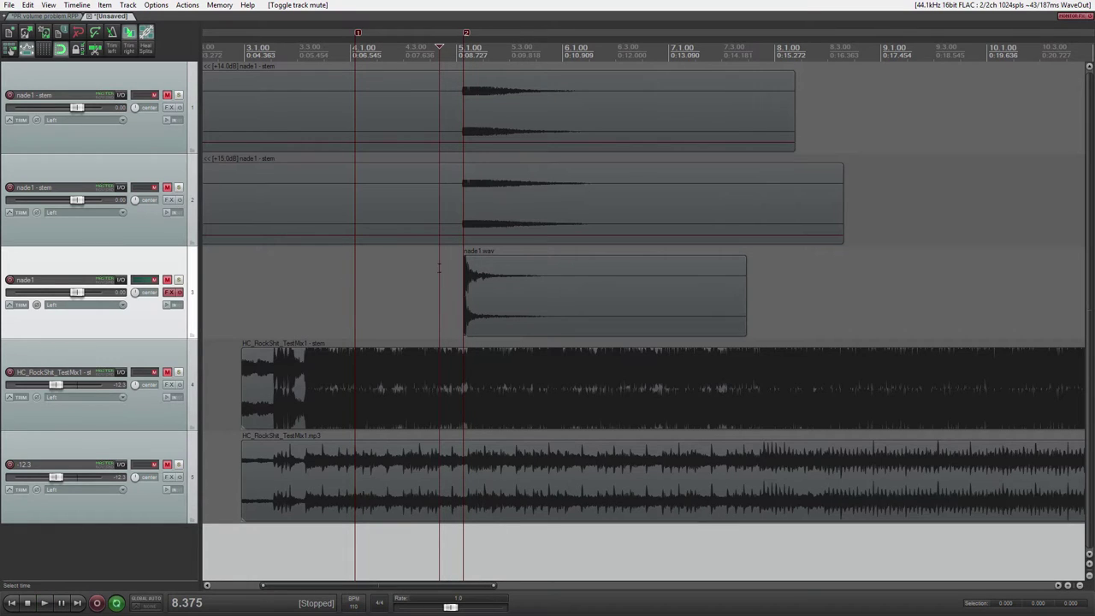
left_click(170, 279)
scroll(402, 283, "right", 2)
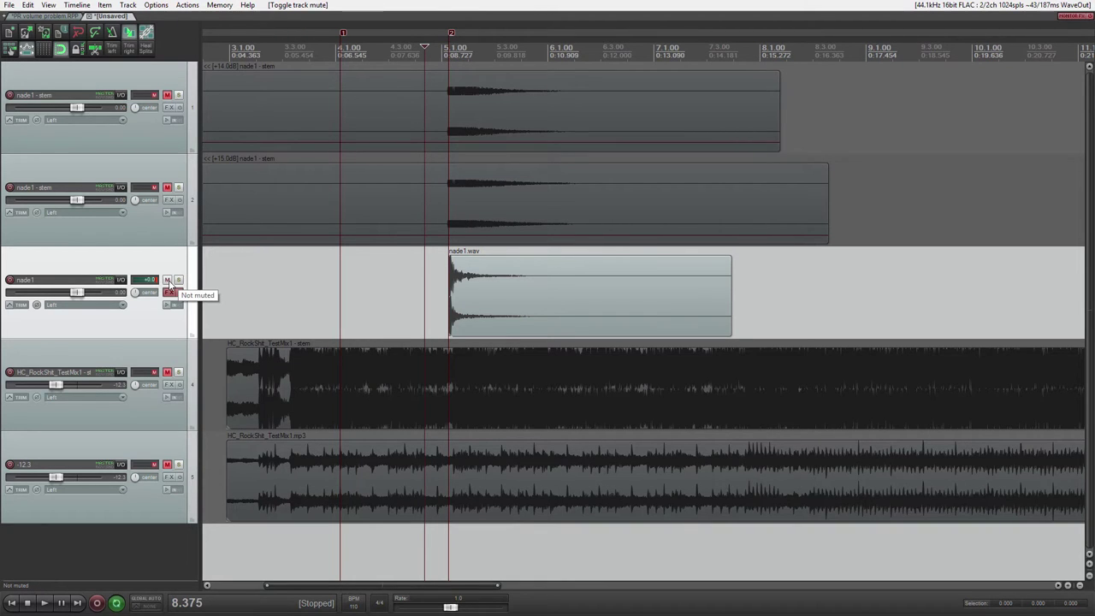
scroll(416, 288, "left", 2)
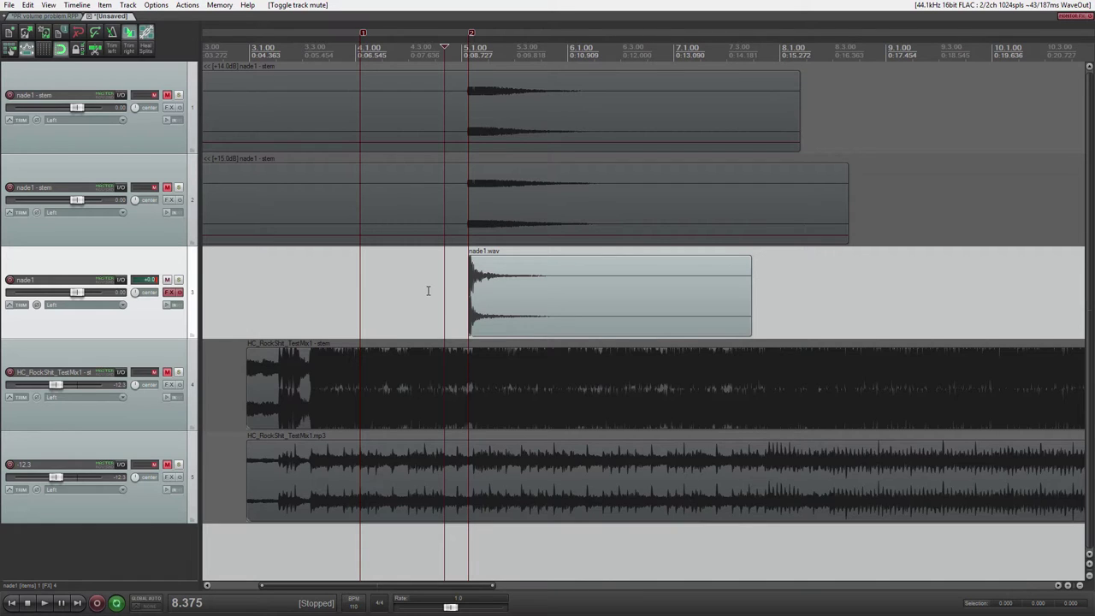
left_click(452, 284)
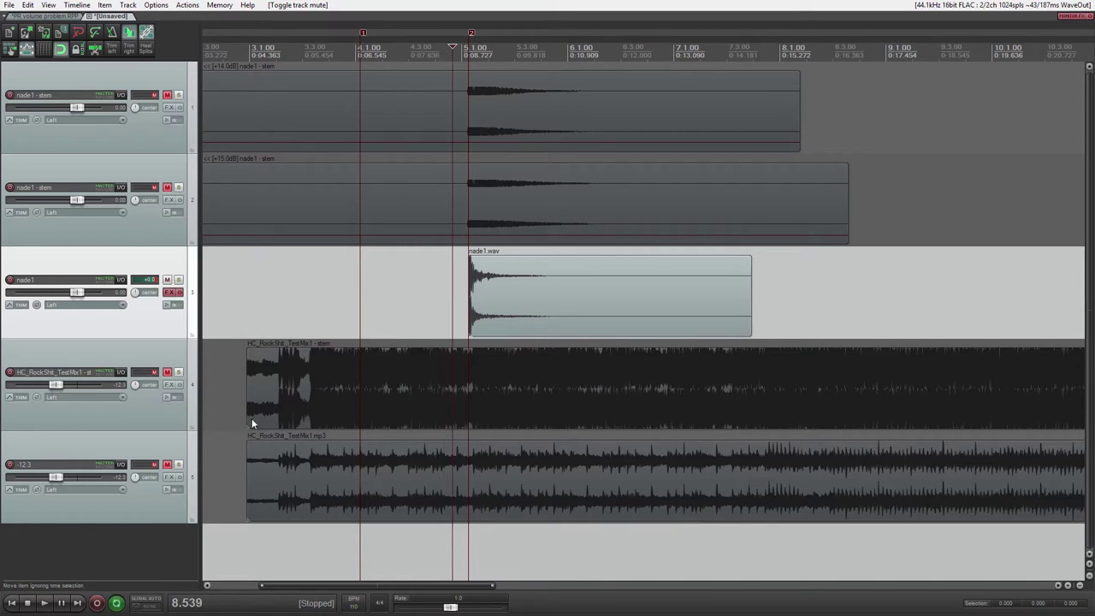
left_click_drag(249, 411, 256, 408)
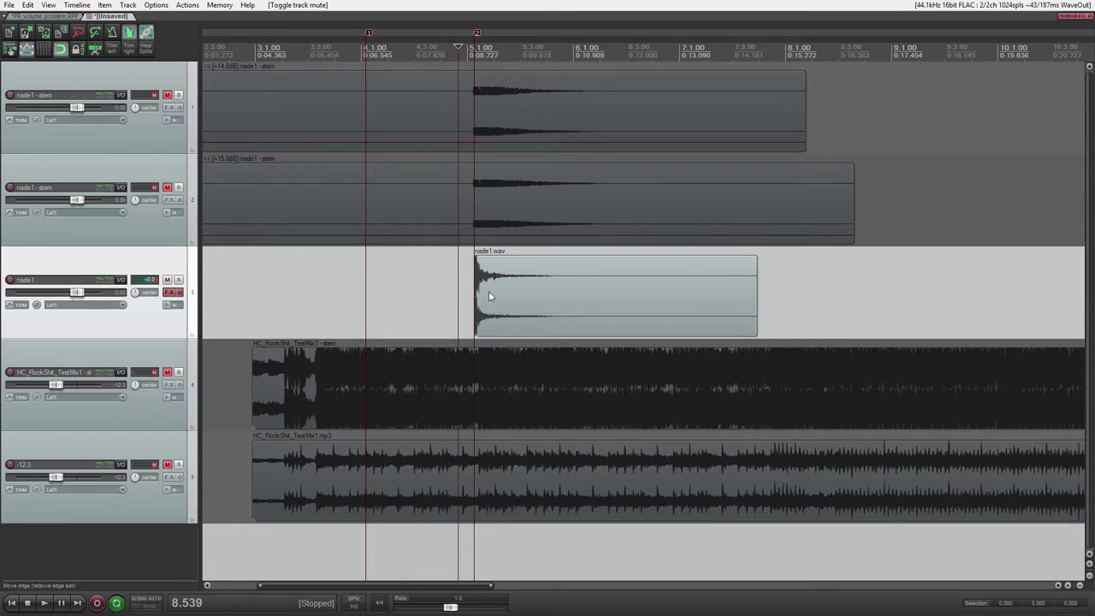
left_click_drag(436, 307, 407, 266)
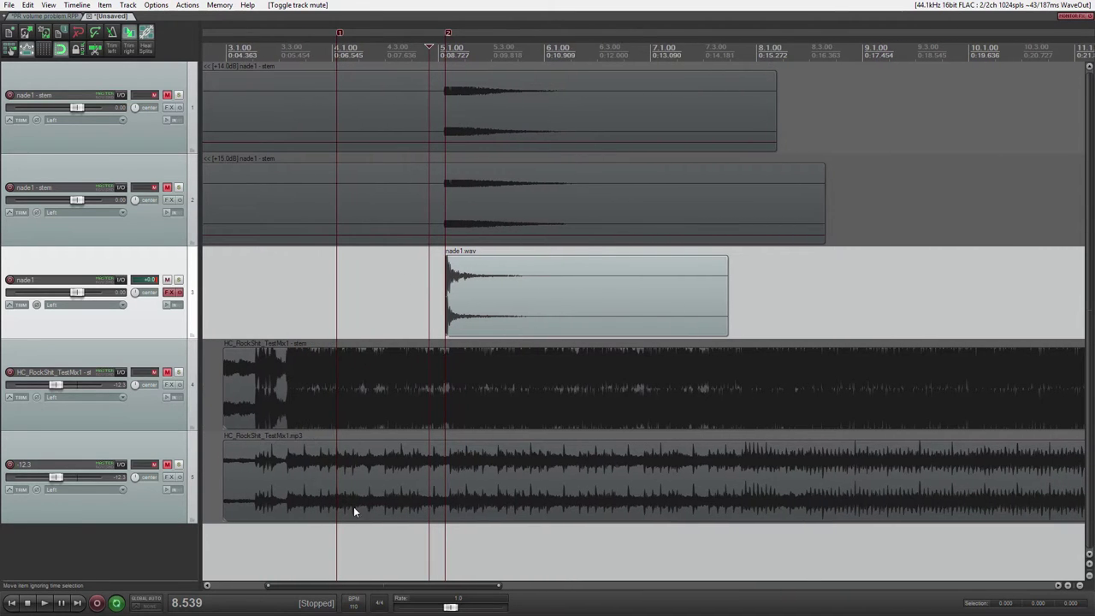
Unmute the HC_RockShit_TestMix1.mp3 track, mute nade1, and play the music alone from about 5.4 seconds.
left_click(168, 464)
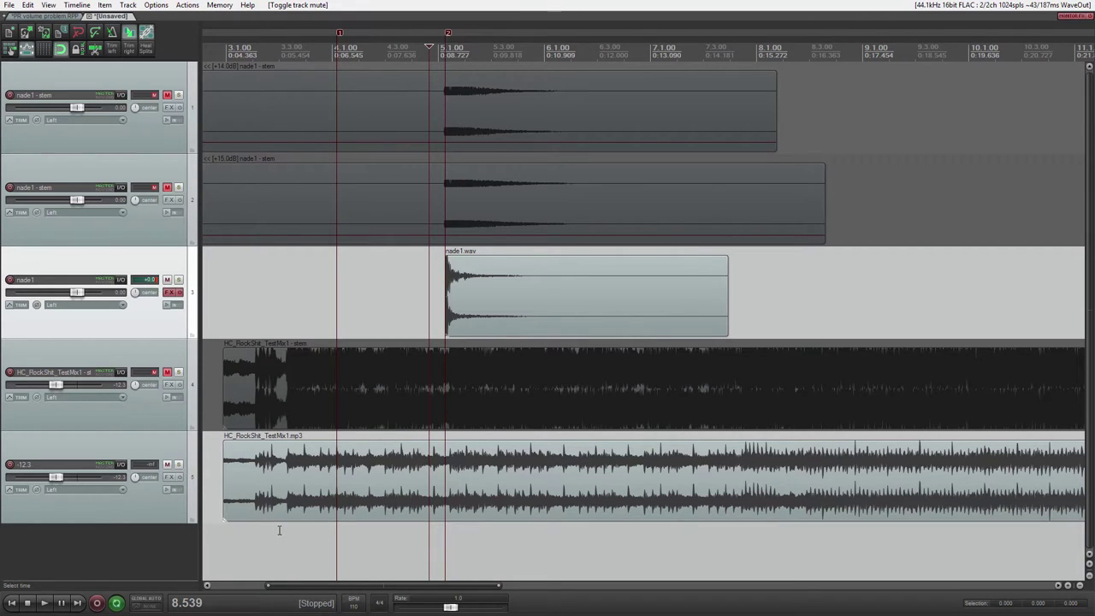
left_click(287, 530)
left_click(169, 279)
key("space")
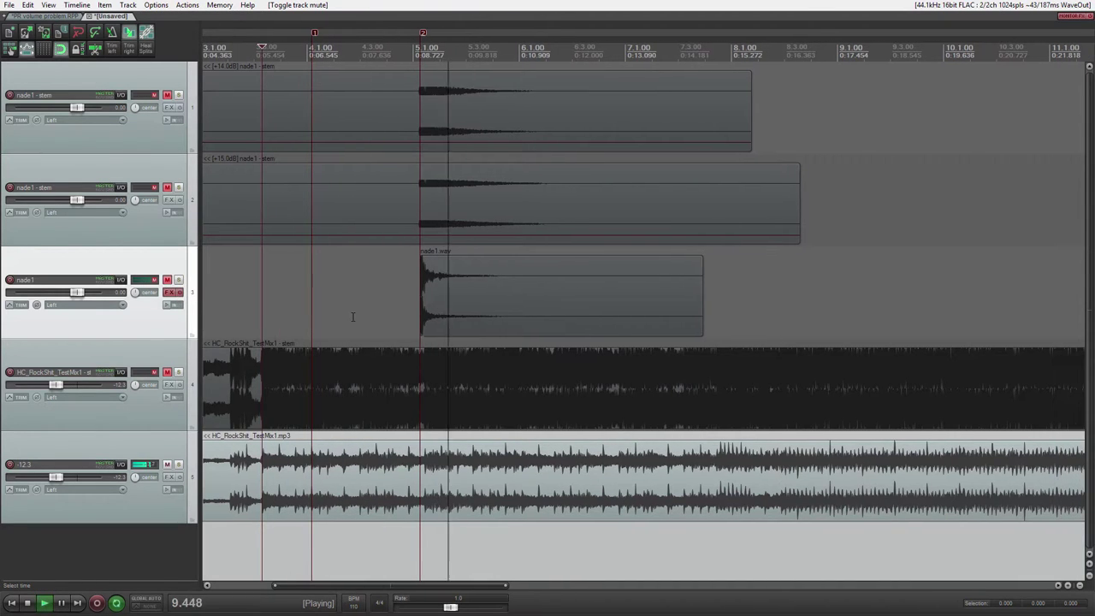
key("space")
Unmute nade1 and play it together with the mp3 music track twice, starting at about 6.5 seconds.
left_click(307, 305)
left_click(167, 280)
left_click_drag(345, 290, 369, 295)
key("space")
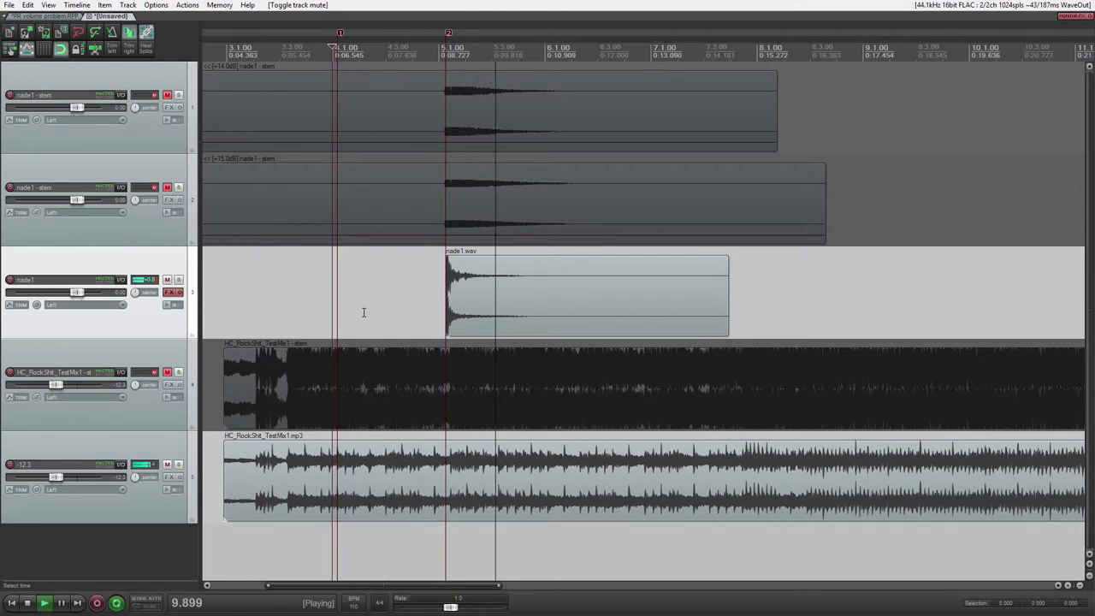
key("space")
key("space")
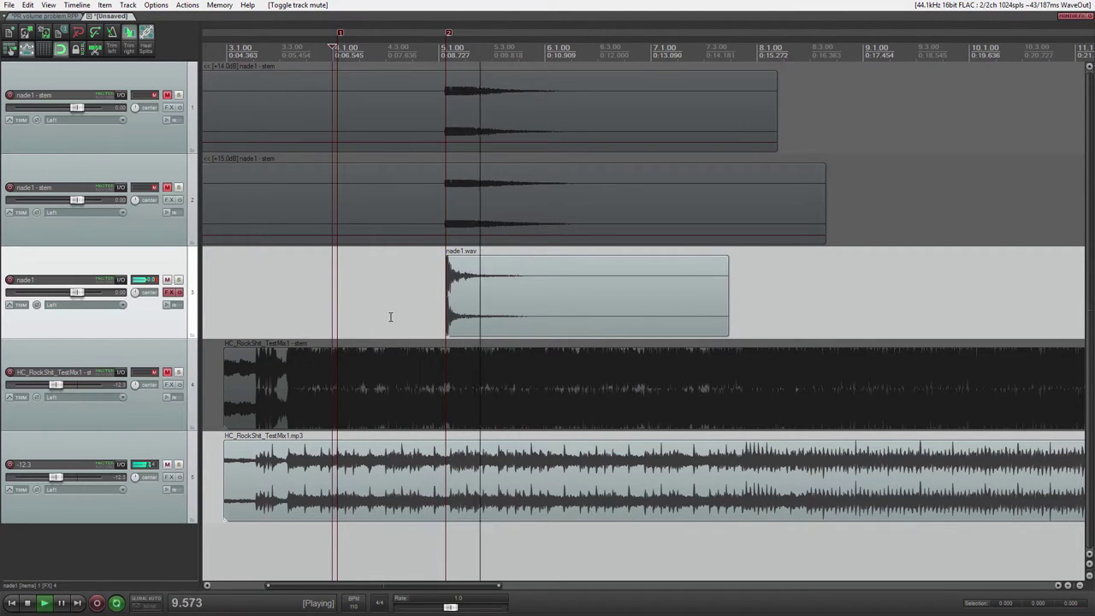
key("space")
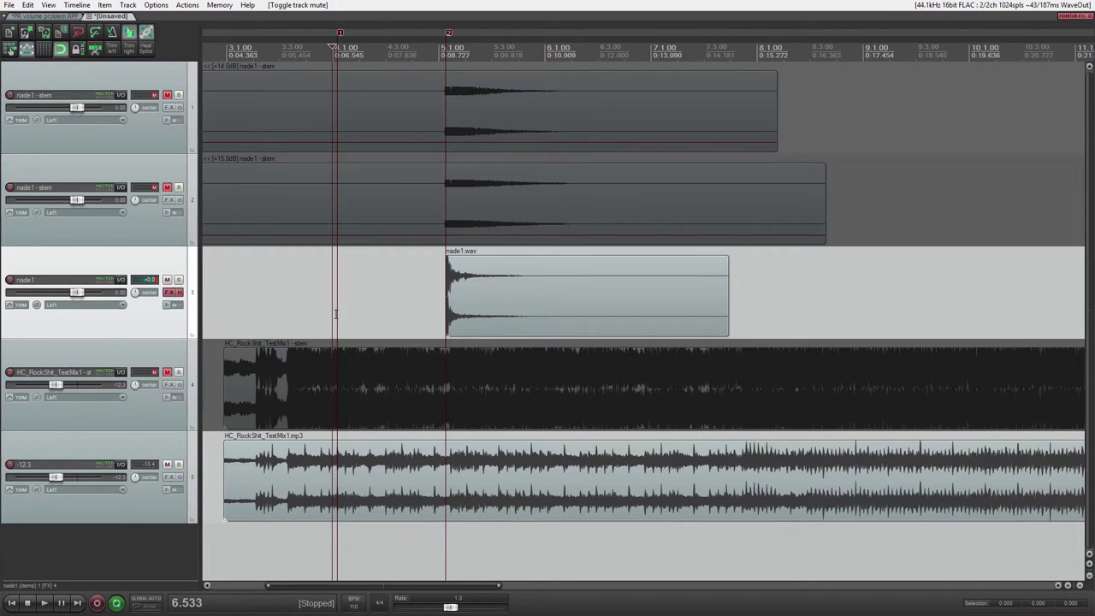
Show the volume envelope on the HC_RockShit_TestMix1 stem item, and leave only that stem's track unmuted.
mouse_move(54, 477)
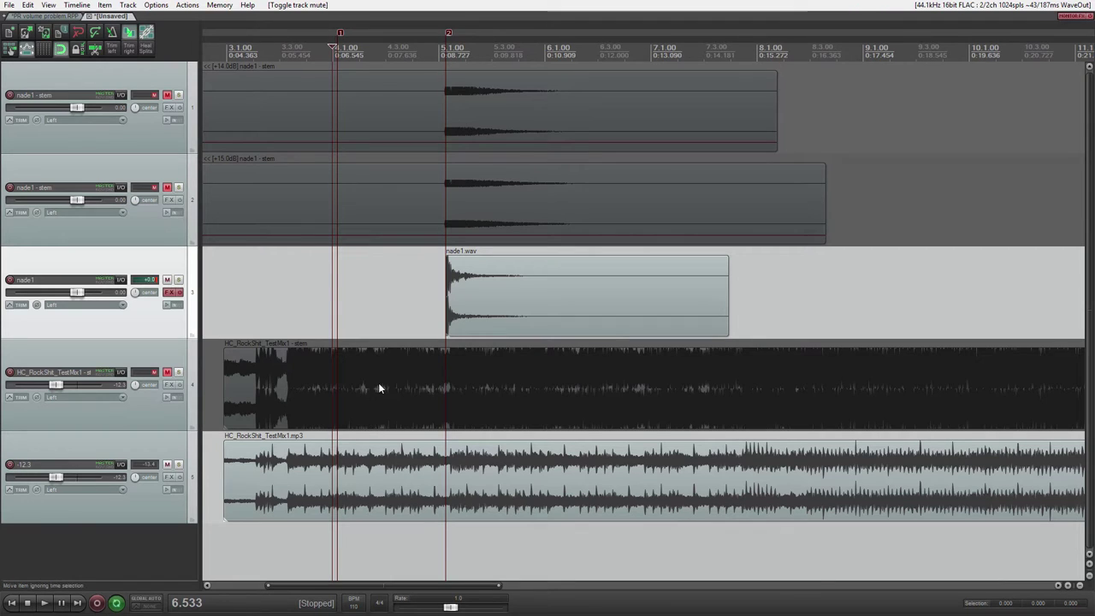
left_click_drag(368, 383, 425, 384)
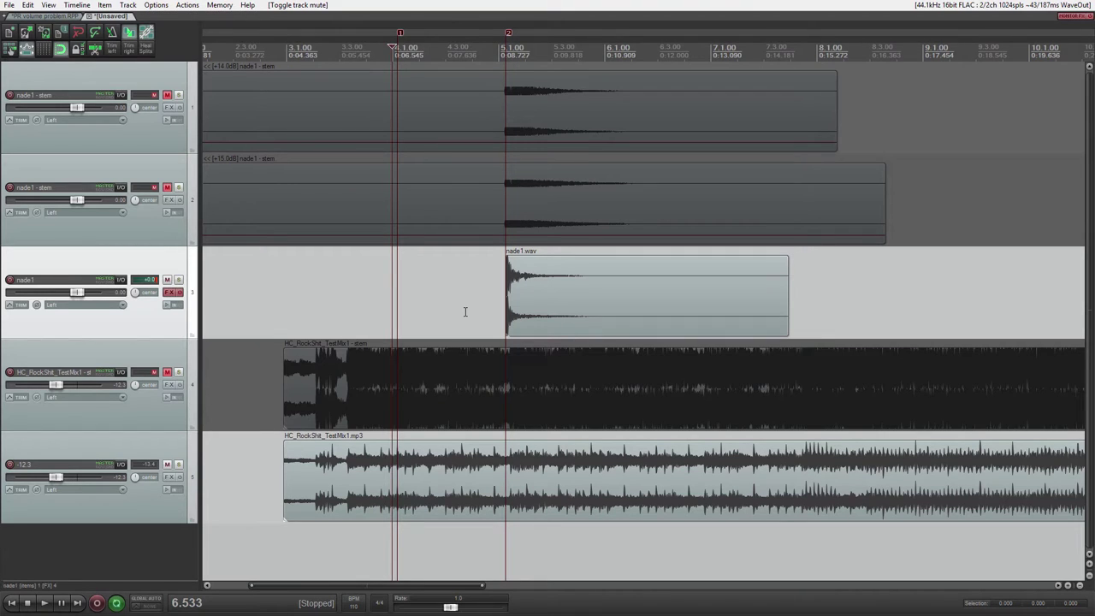
left_click(417, 367)
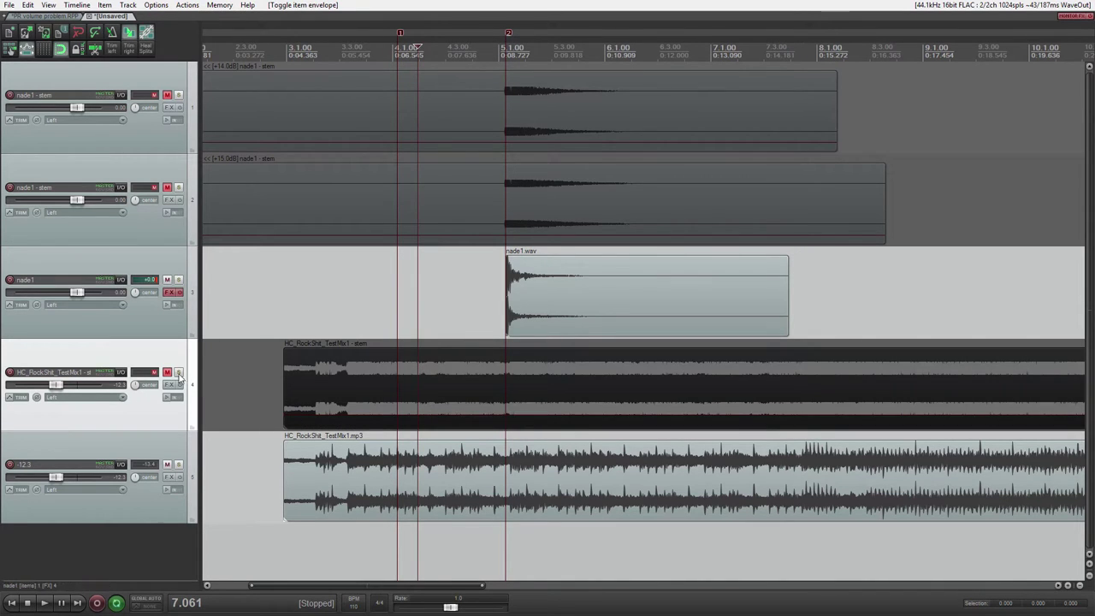
left_click(165, 463)
left_click(166, 371)
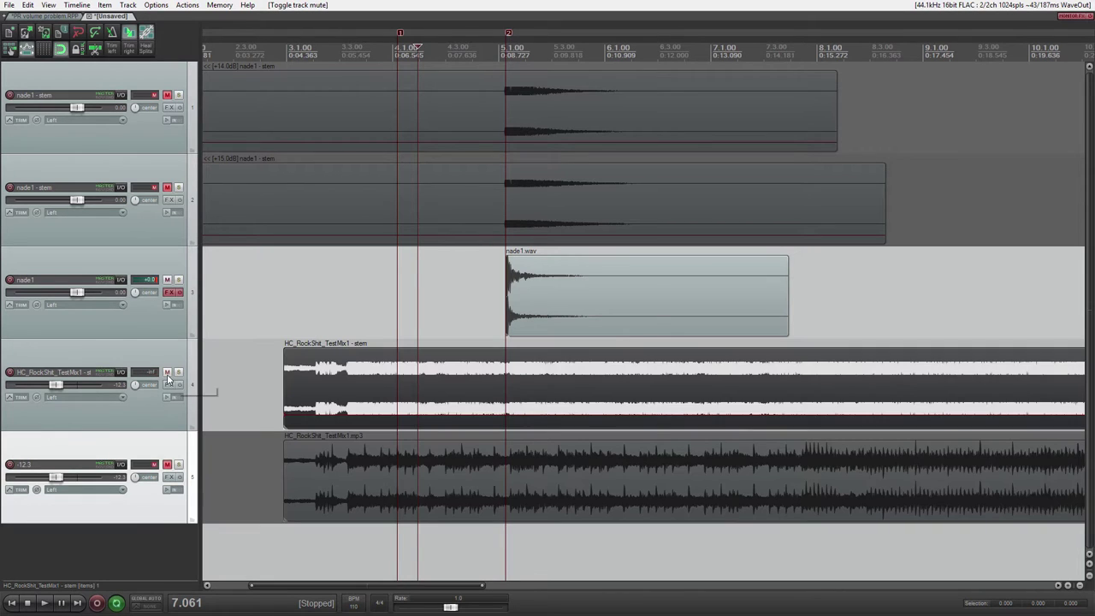
left_click(167, 278)
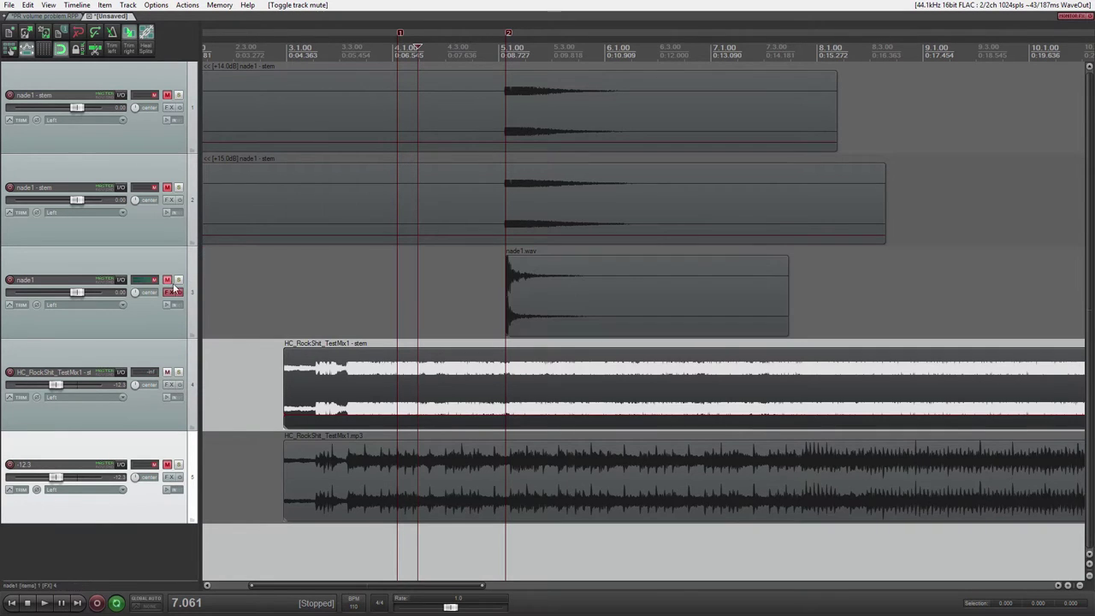
Raise the volume envelope of the HC_RockShit_TestMix1 stem item to the vertical middle of the item.
left_click(435, 486)
left_click_drag(450, 417, 450, 390)
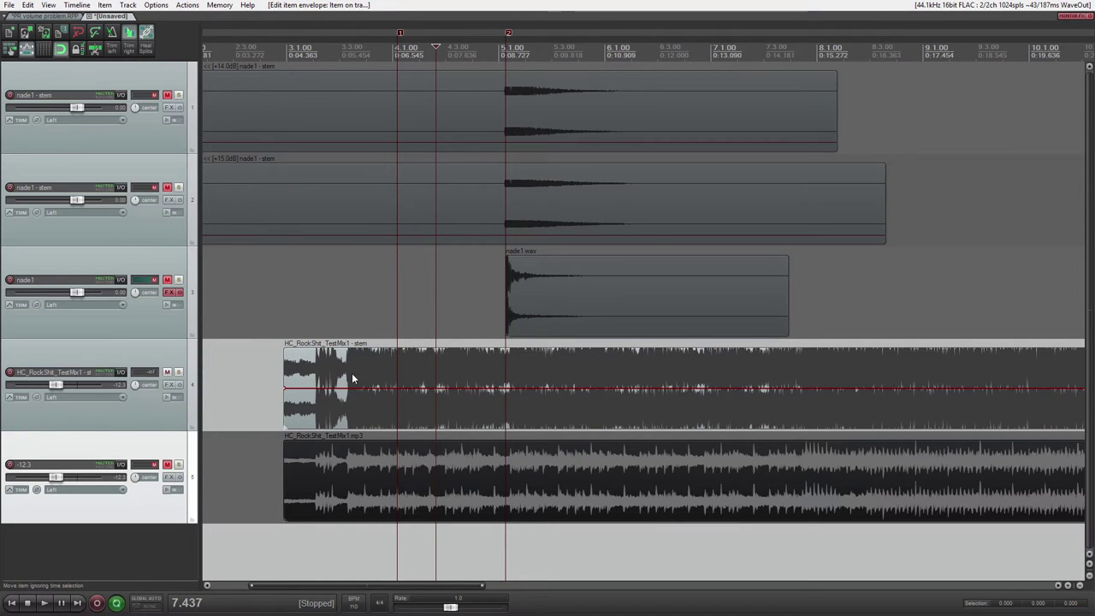
left_click(274, 380)
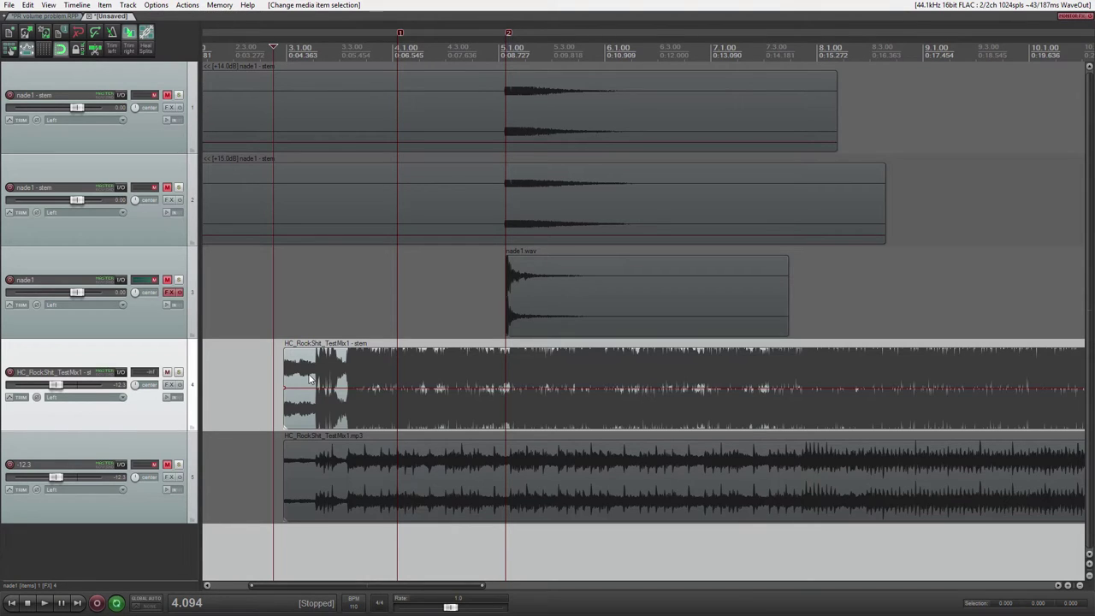
Unmute nade1, switch the music from the stem to the mp3 track, and play both from about 8.15 seconds.
left_click(519, 310)
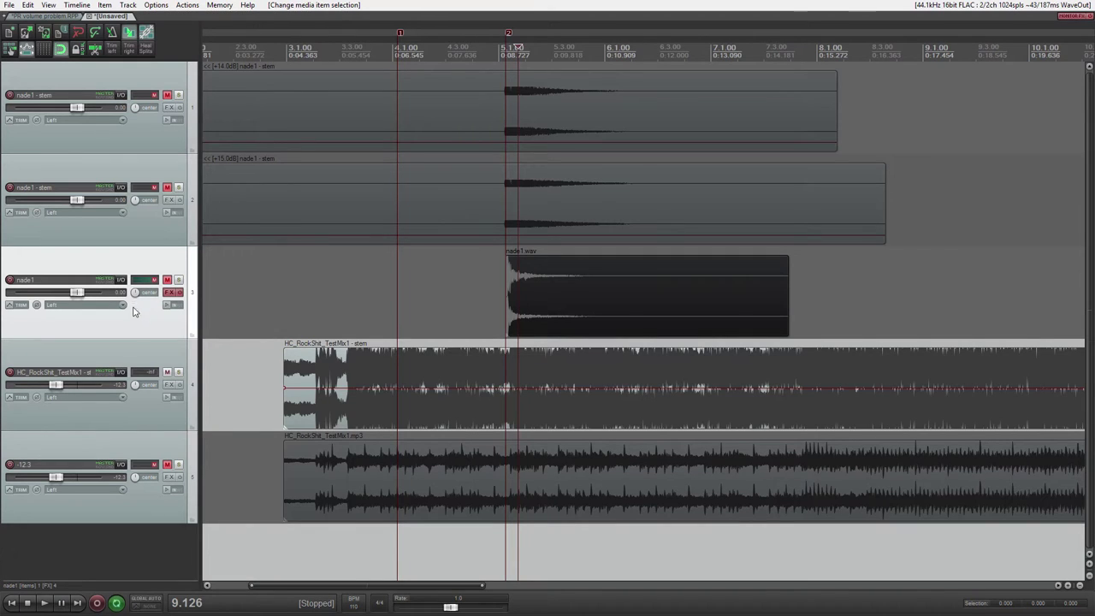
left_click(167, 288)
left_click(463, 312)
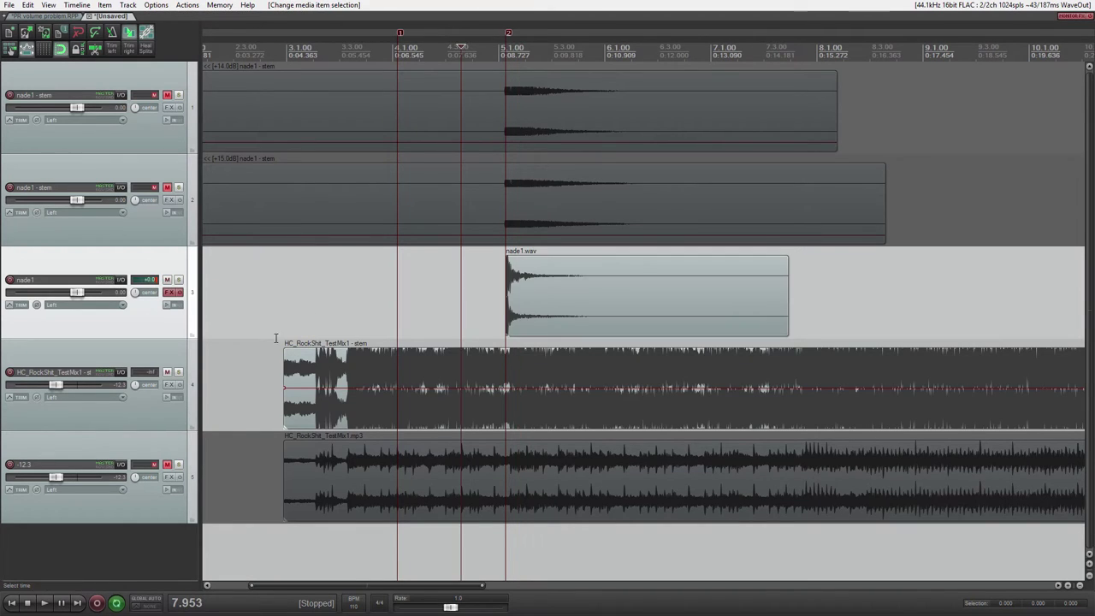
left_click(170, 374)
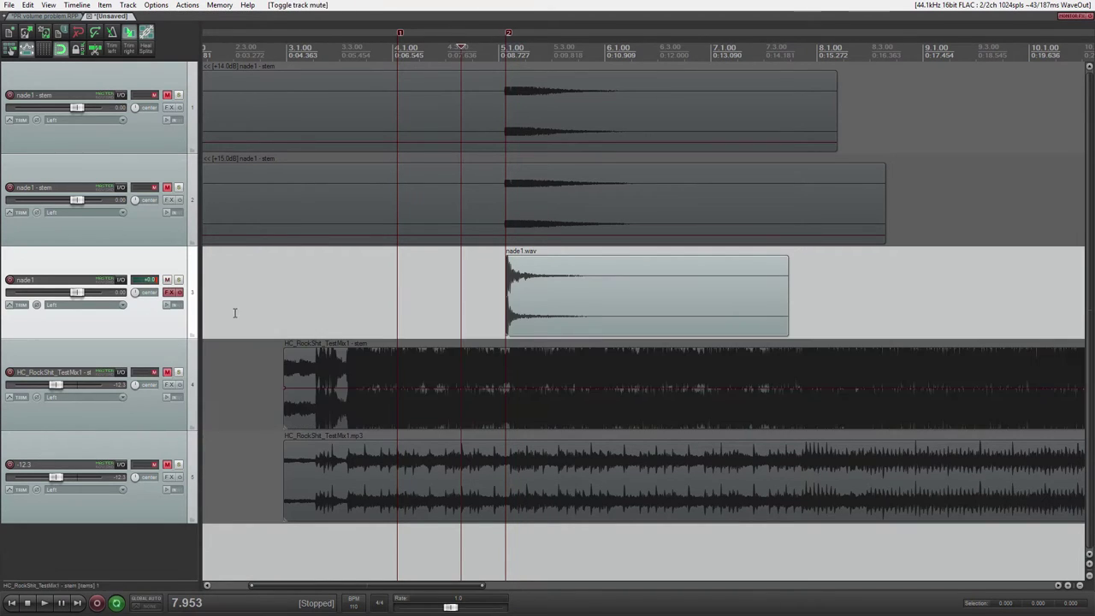
left_click(169, 464)
left_click(470, 314)
key("space")
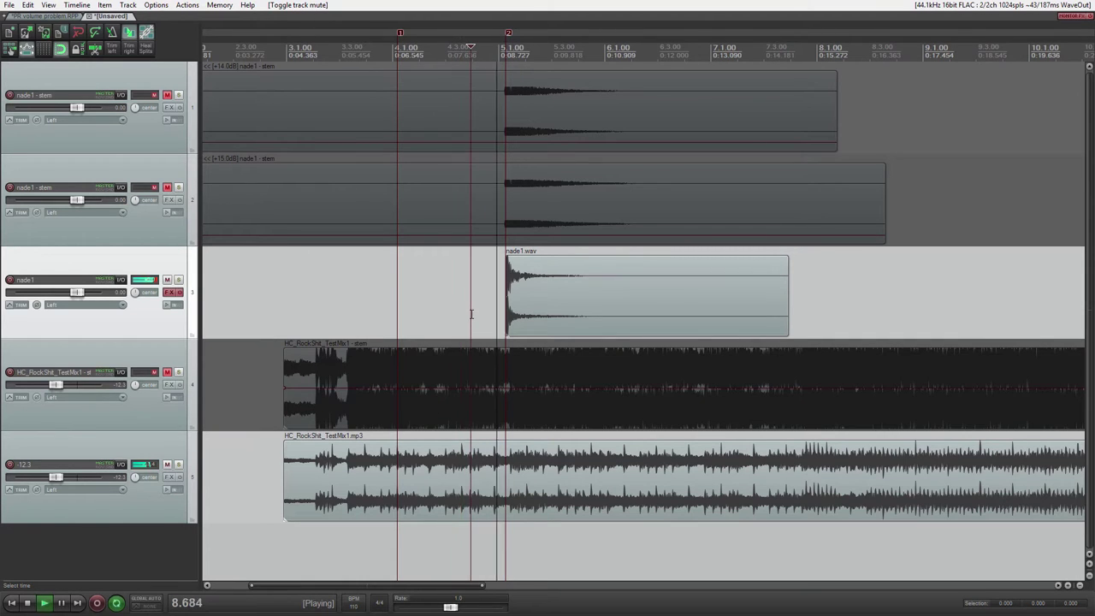
Switch the music to the HC_RockShit_TestMix1 stem and play it with nade1 from about 7.6 seconds.
left_click(167, 465)
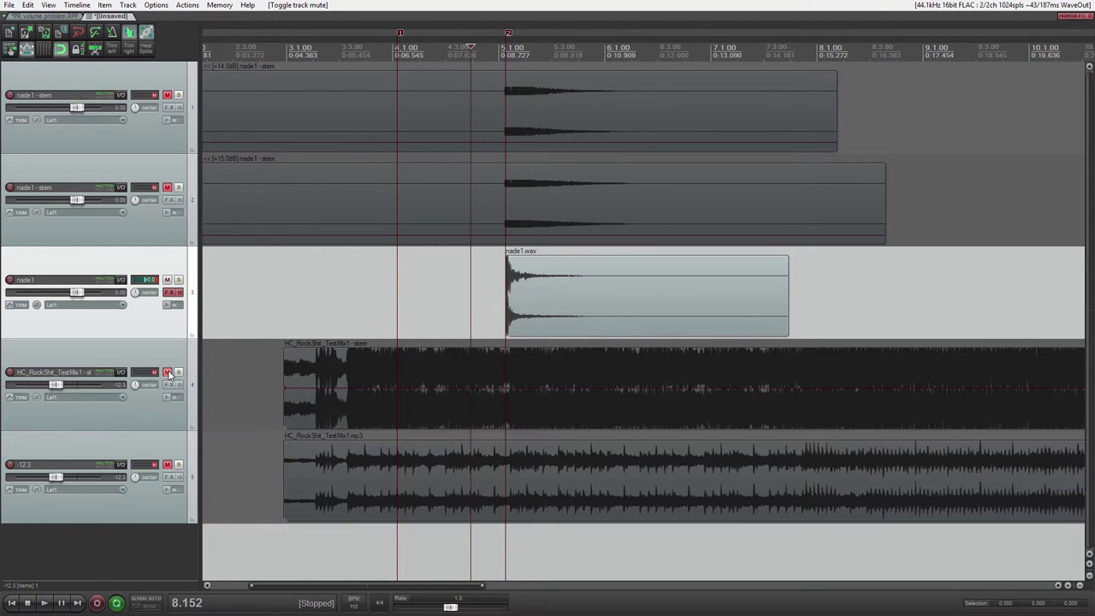
left_click(167, 372)
left_click(444, 304)
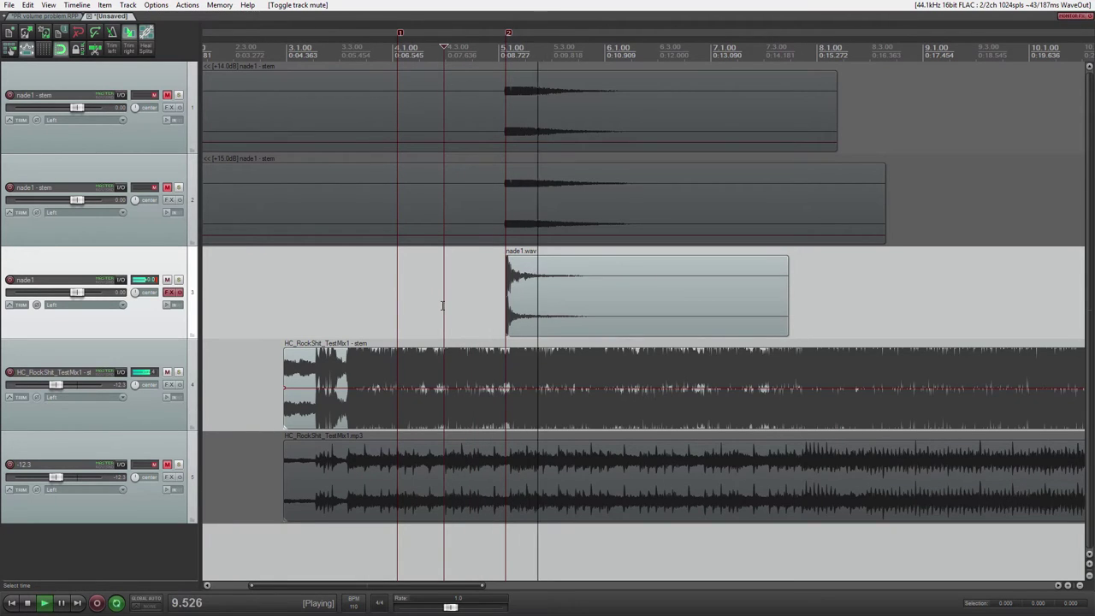
key("space")
key("space")
Solo nade1 and the HC_RockShit_TestMix1 stem track, and play them together.
left_click(168, 421)
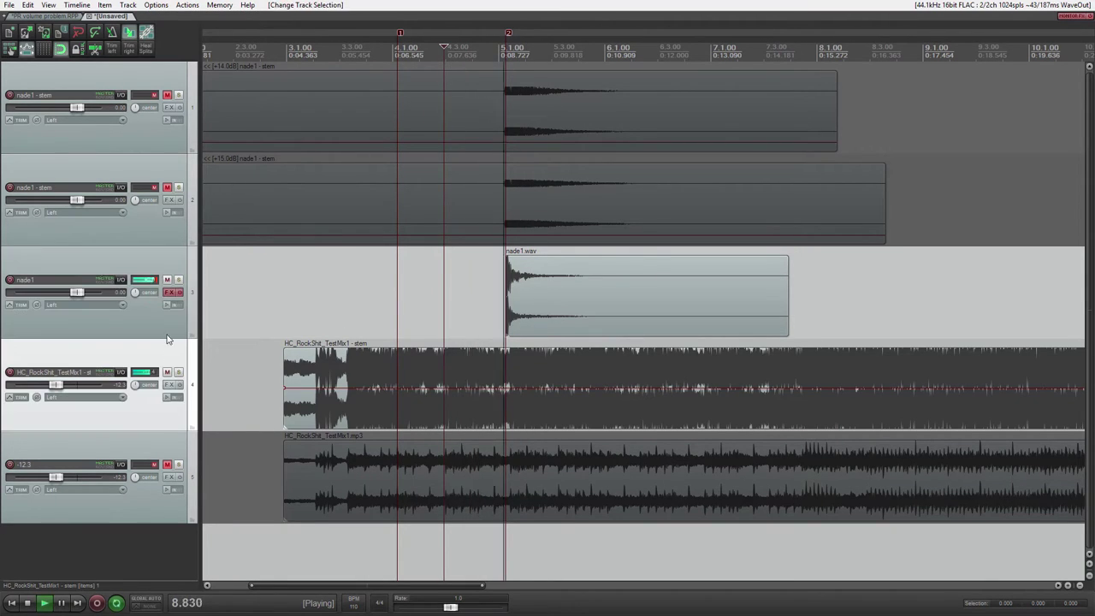
left_click(179, 281)
key("space")
left_click(179, 372)
key("space")
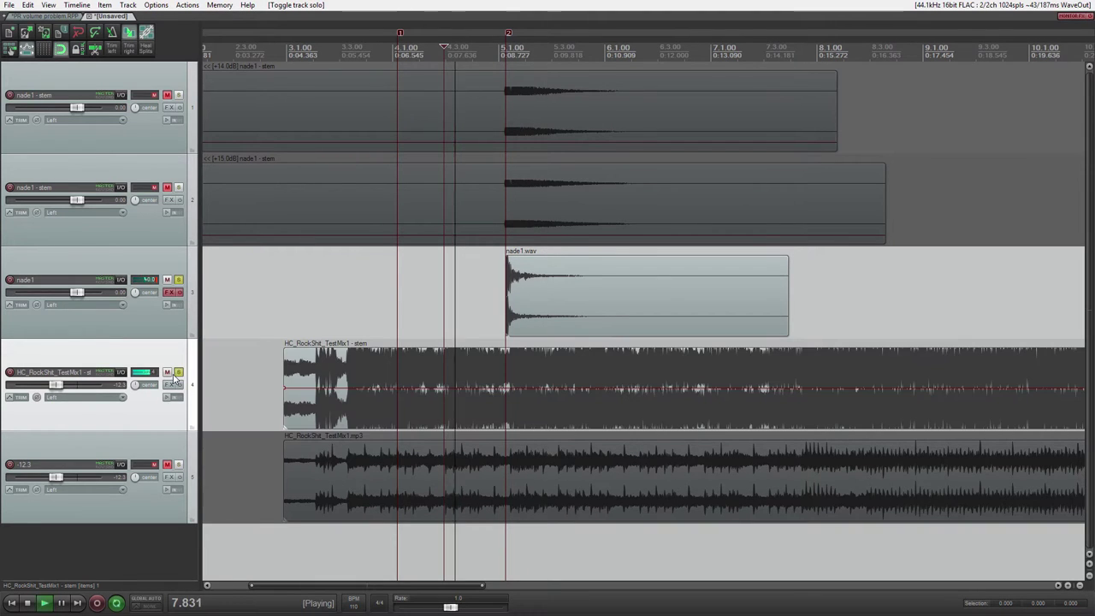
Compare the mp3 and stem music tracks against nade1 by swapping the music solo between them during playback.
left_click(178, 464)
left_click(178, 372)
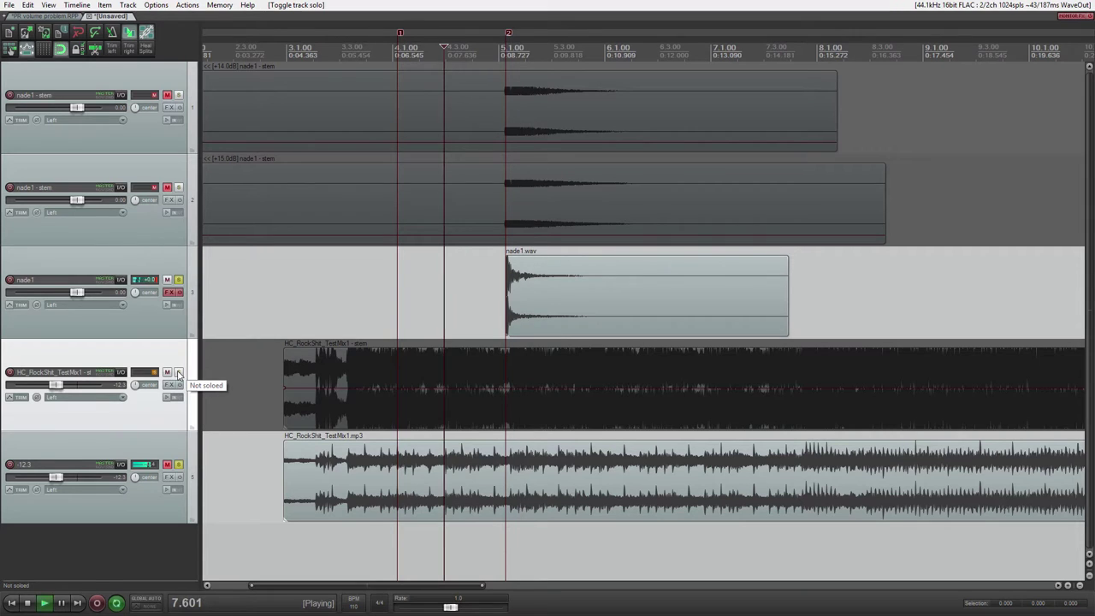
left_click(178, 463)
left_click(178, 373)
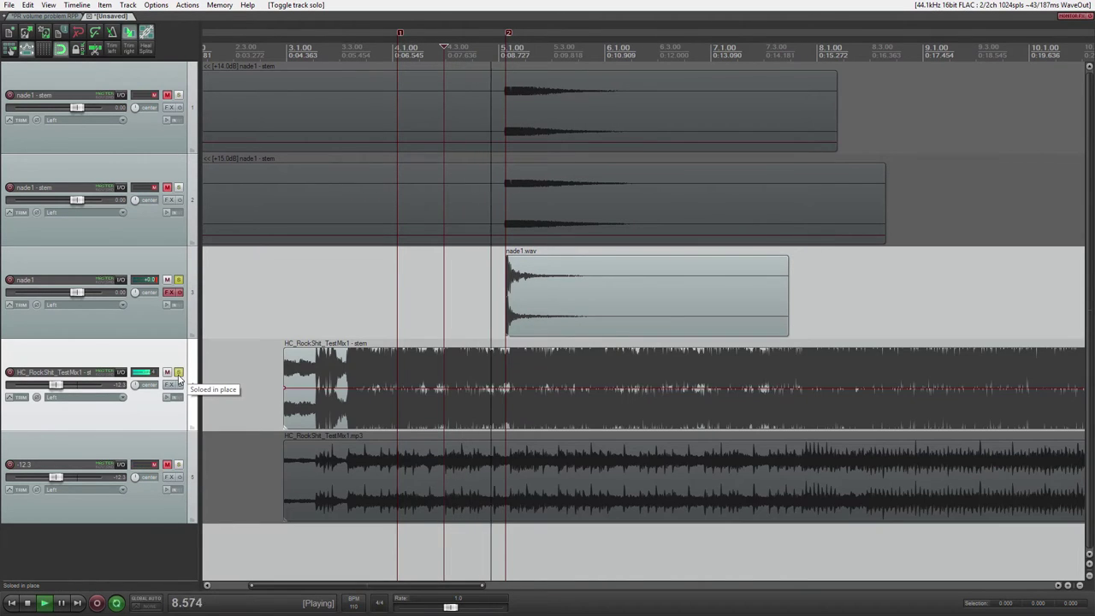
key("space")
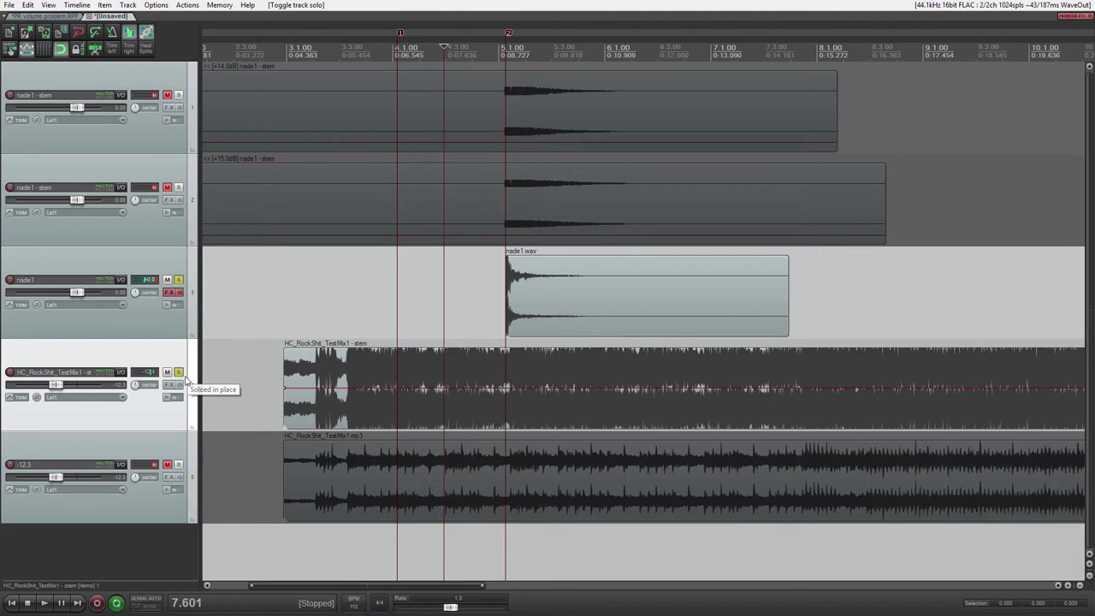
Clear the solos on nade1 and the HC_RockShit_TestMix1 stem, and mute nade1.
left_click(178, 281)
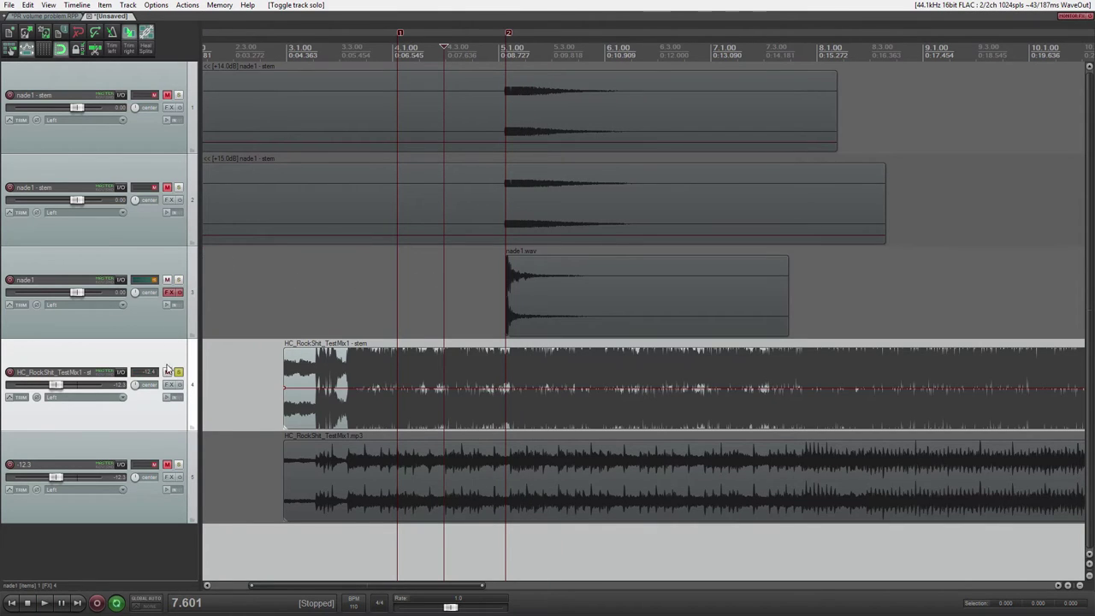
left_click(178, 373)
left_click(168, 281)
Delete the first track, which holds the +14.0 dB nade1 stem.
left_click_drag(437, 303, 426, 303)
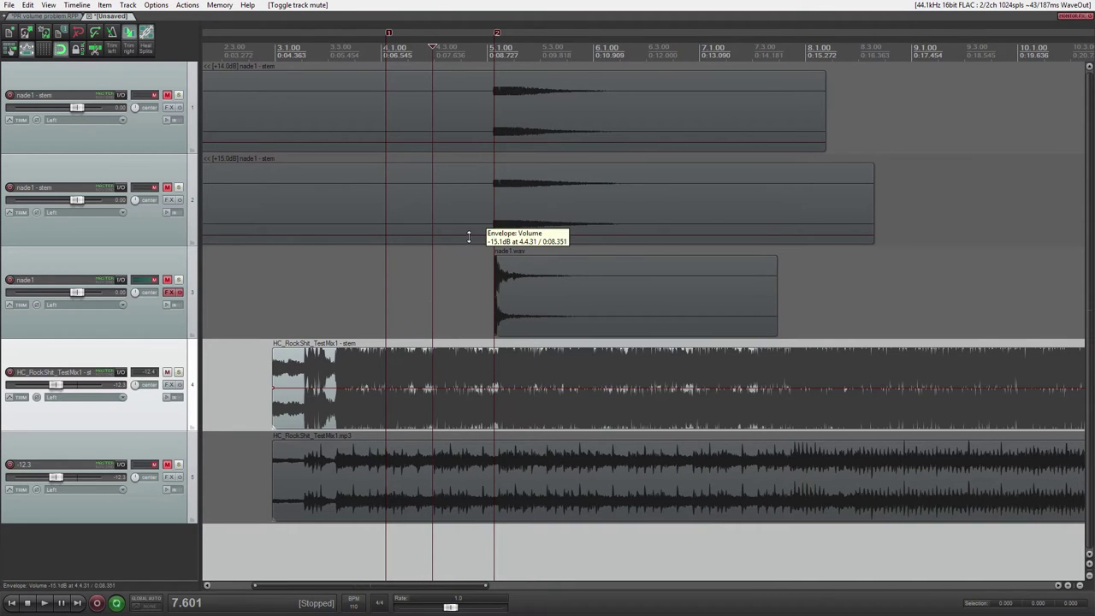
left_click(176, 136)
key("Delete")
left_click_drag(422, 234, 439, 234)
scroll(462, 215, "up", 2)
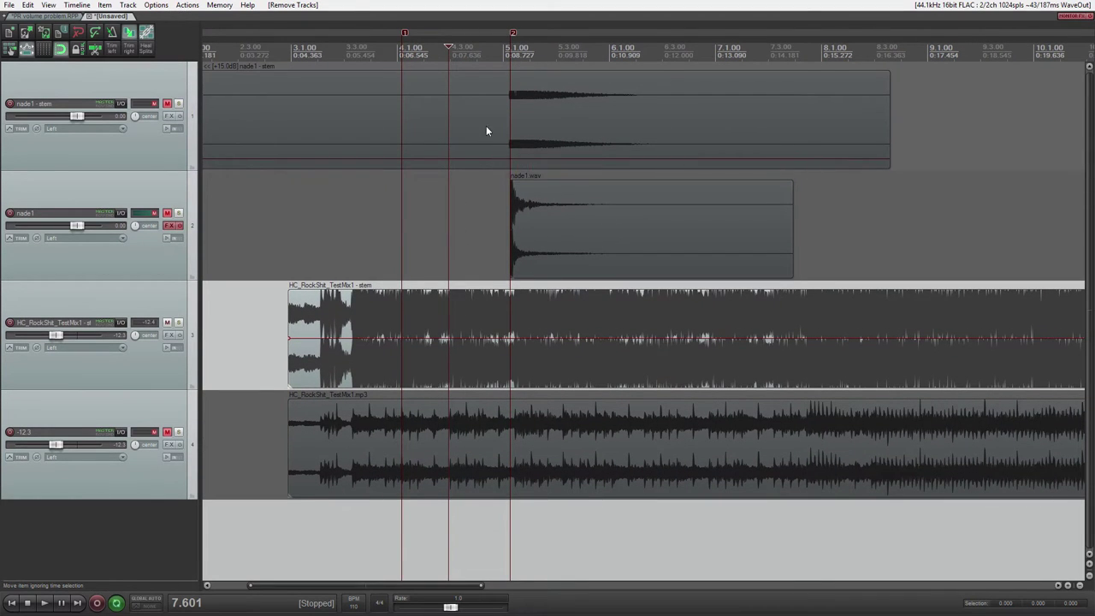
Turn off the volume envelope on the nade1 - stem item and unmute its track.
left_click(486, 126)
key("shift+v")
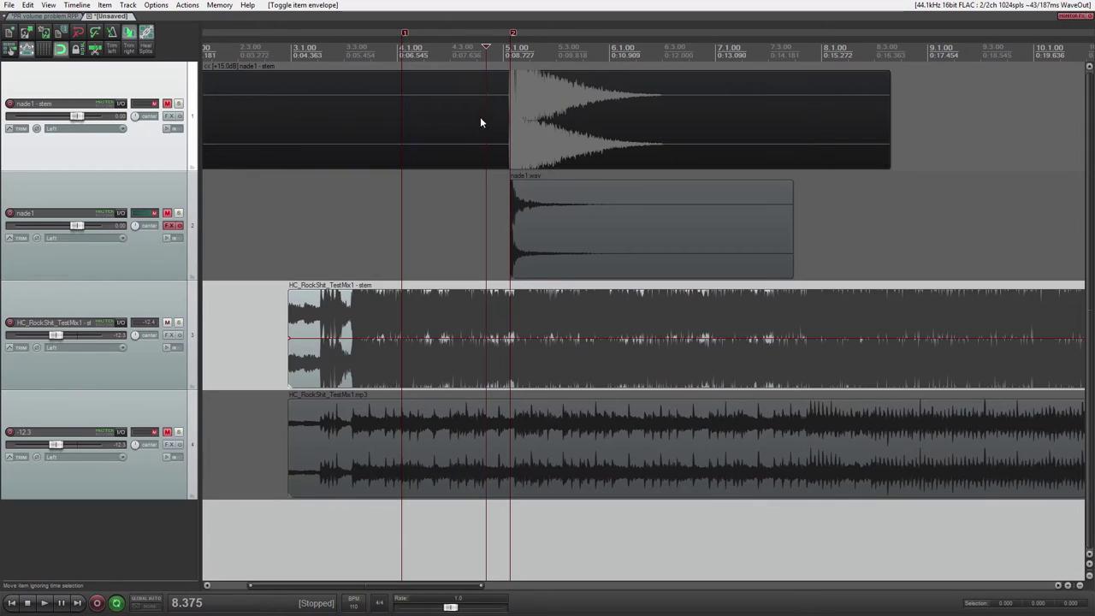
left_click(166, 103)
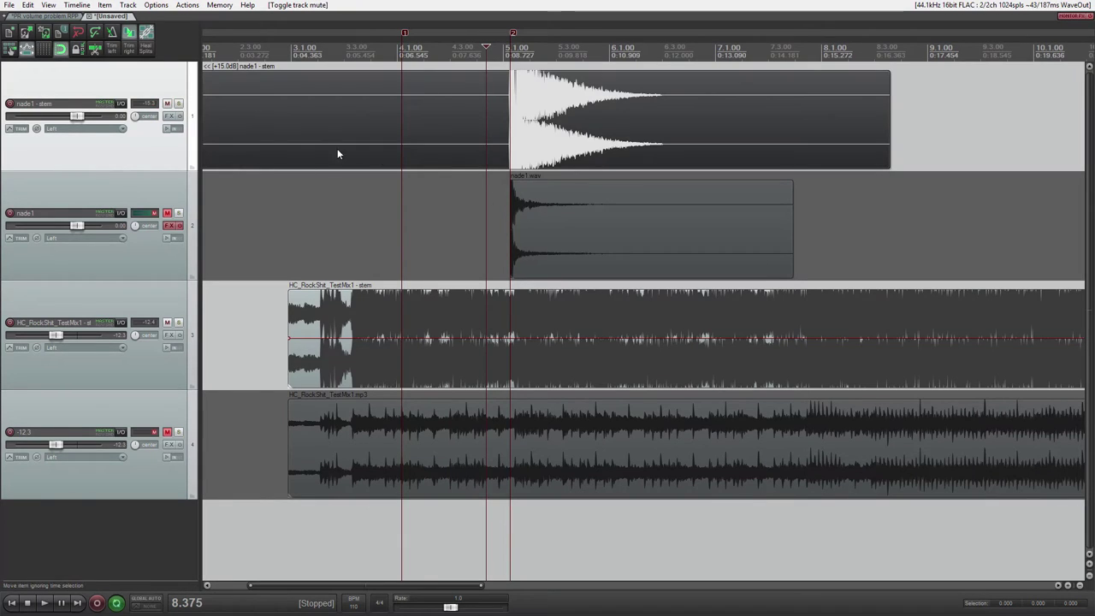
Solo the nade1 - stem track, play it from just before marker 2, and clear the solo.
mouse_move(81, 120)
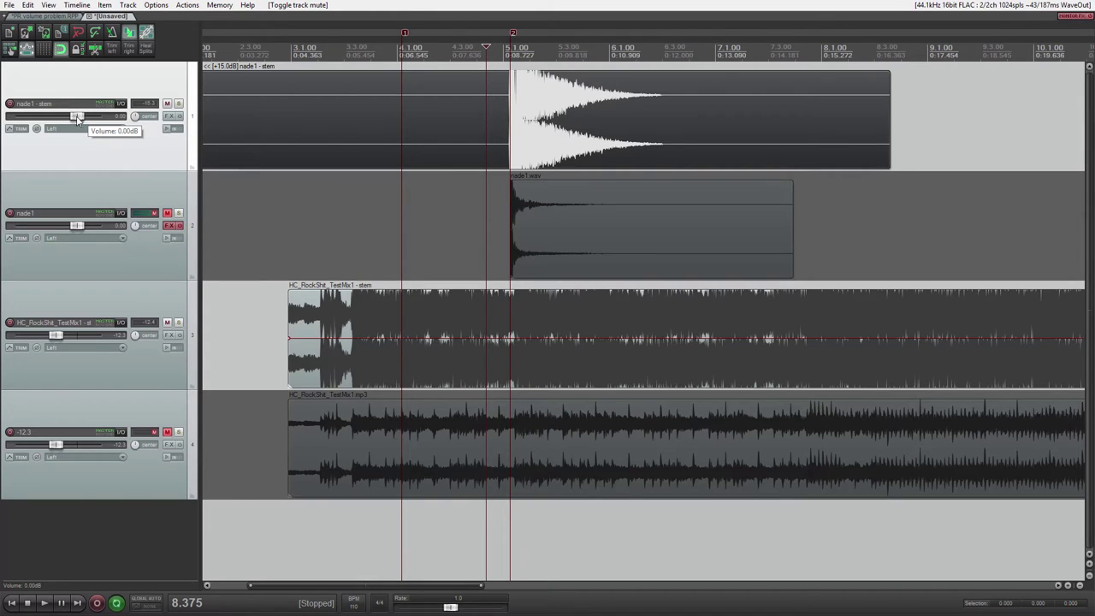
double_click(77, 117)
left_click(178, 104)
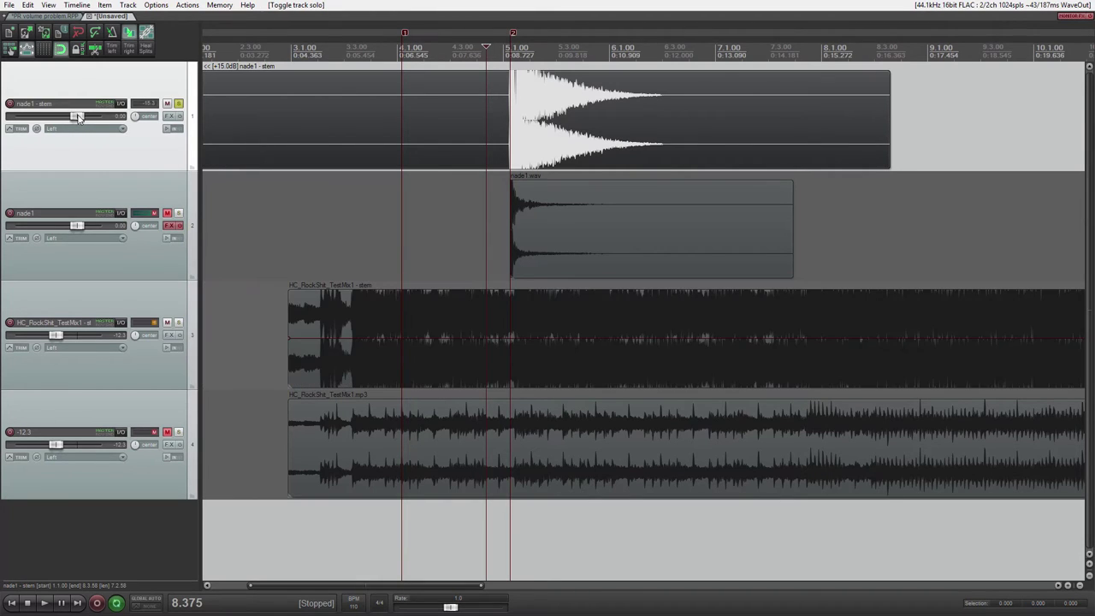
left_click(472, 205)
key("space")
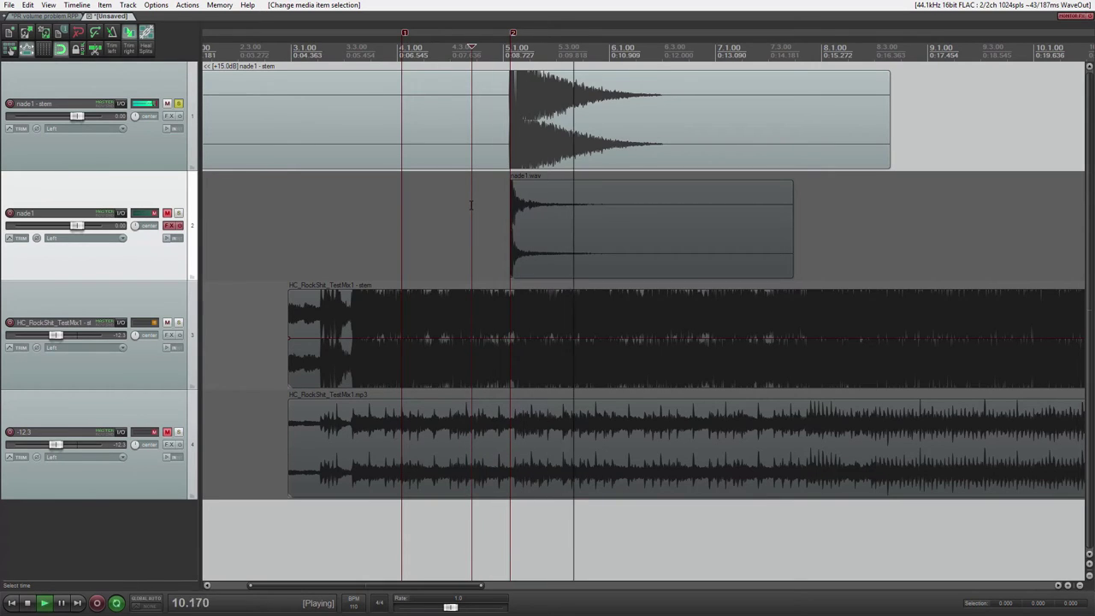
key("space")
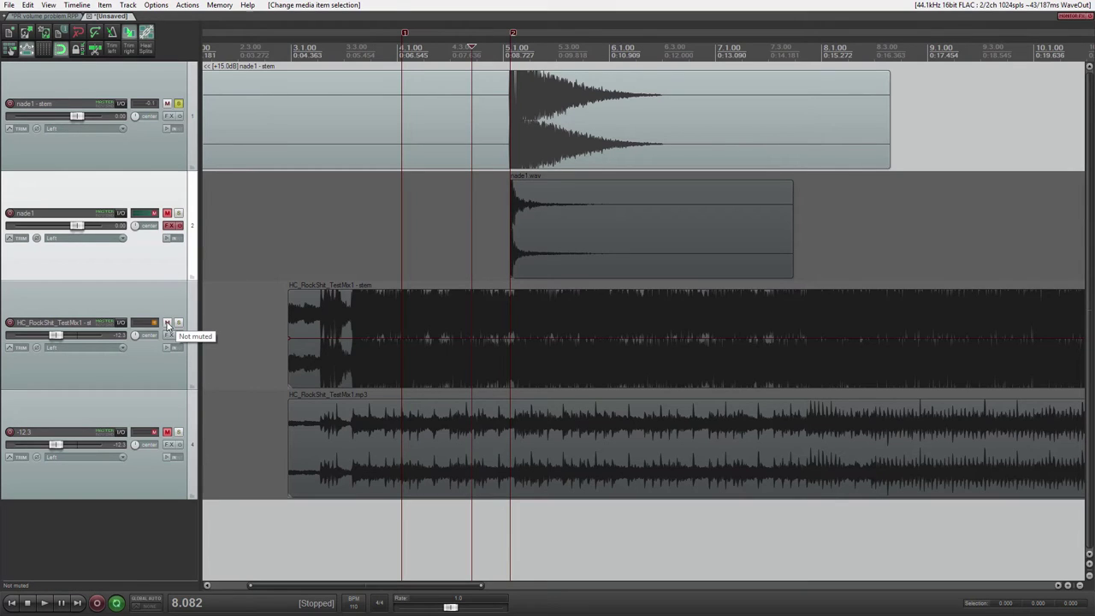
left_click(178, 103)
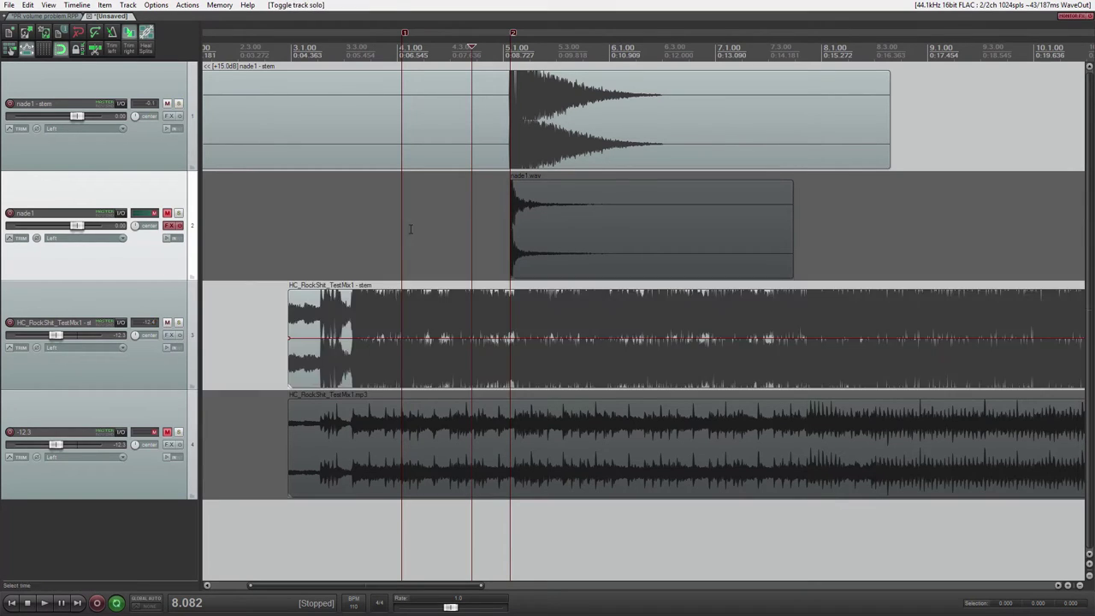
Play the full-level nade1 - stem together with the HC_RockShit_TestMix1 stem from just before marker 2.
left_click(484, 241)
left_click(472, 241)
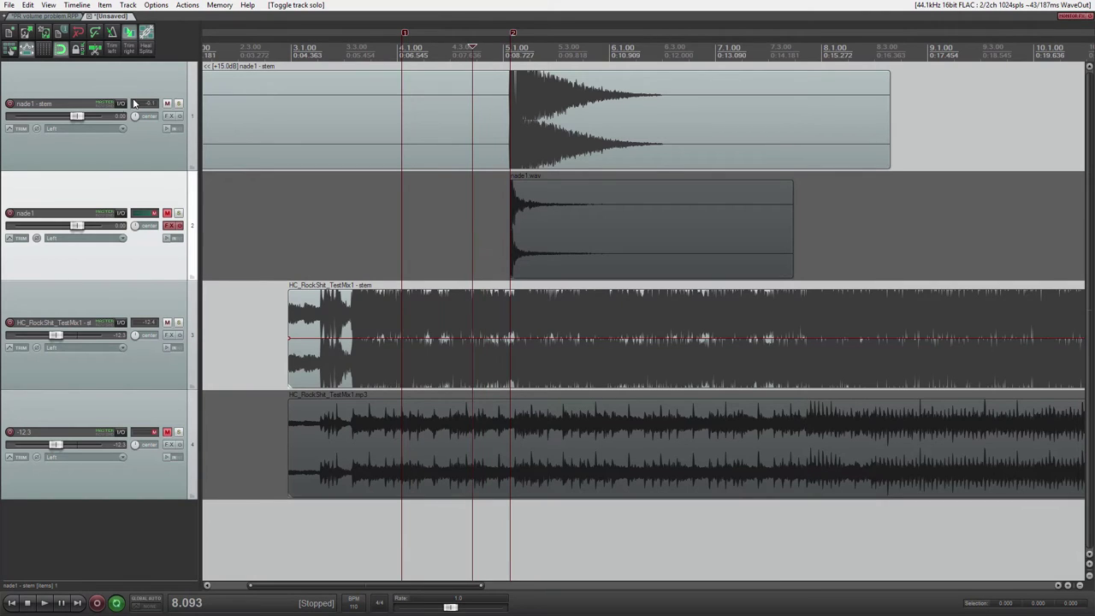
key("space")
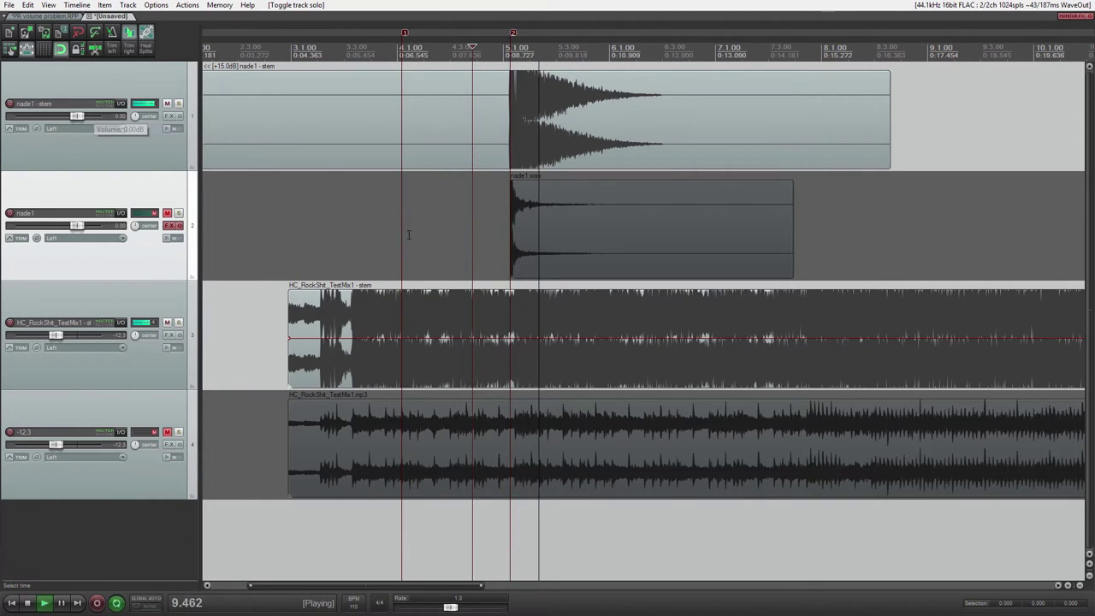
key("space")
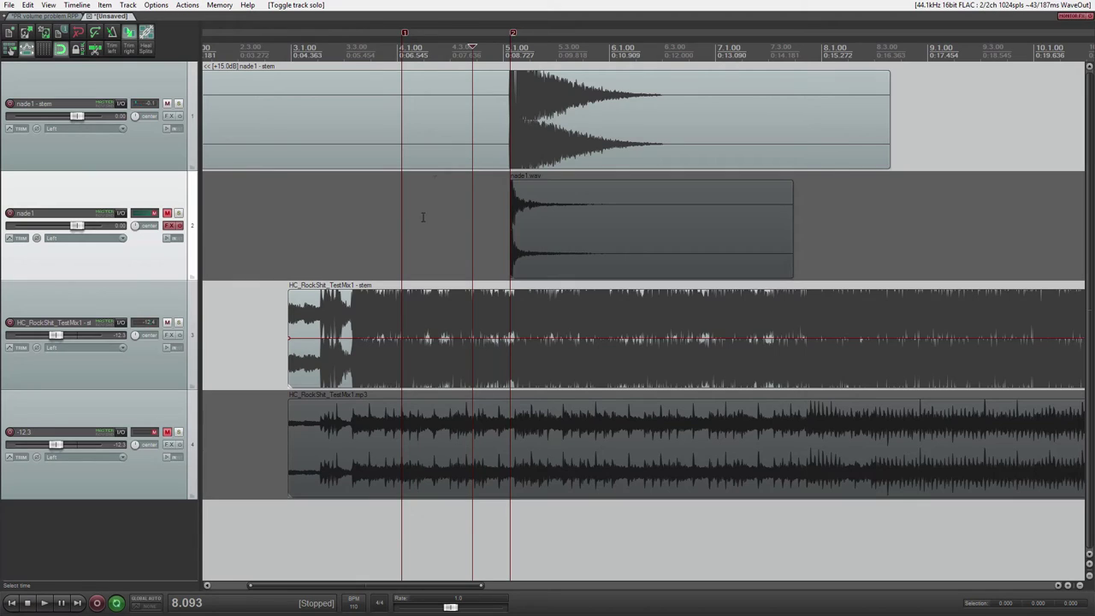
Turn the -15.1 dB volume envelope back on for the nade1 - stem item.
left_click(442, 144)
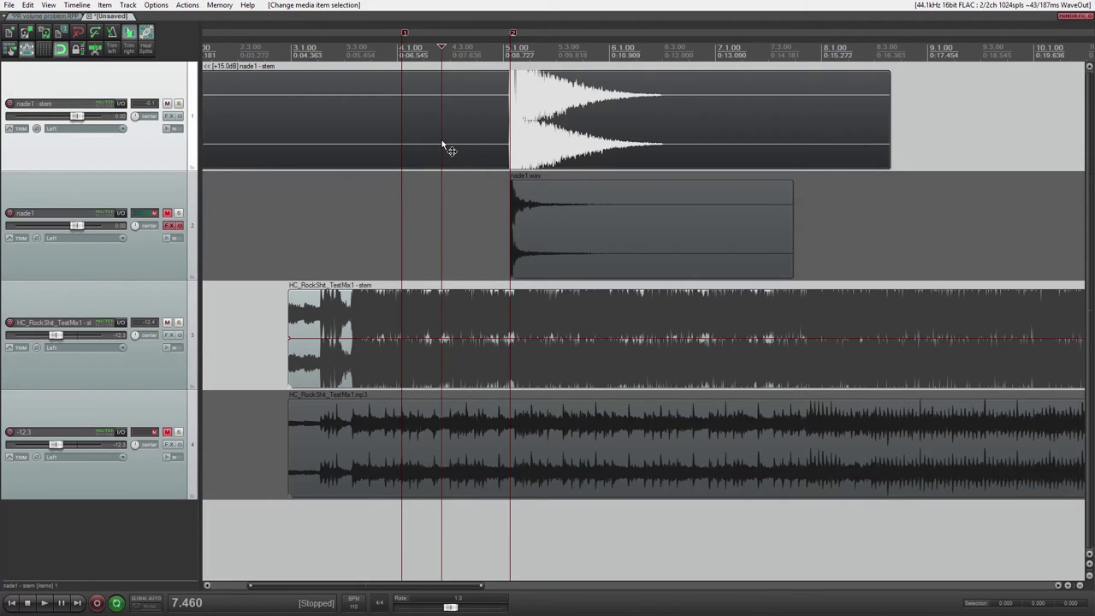
key("v")
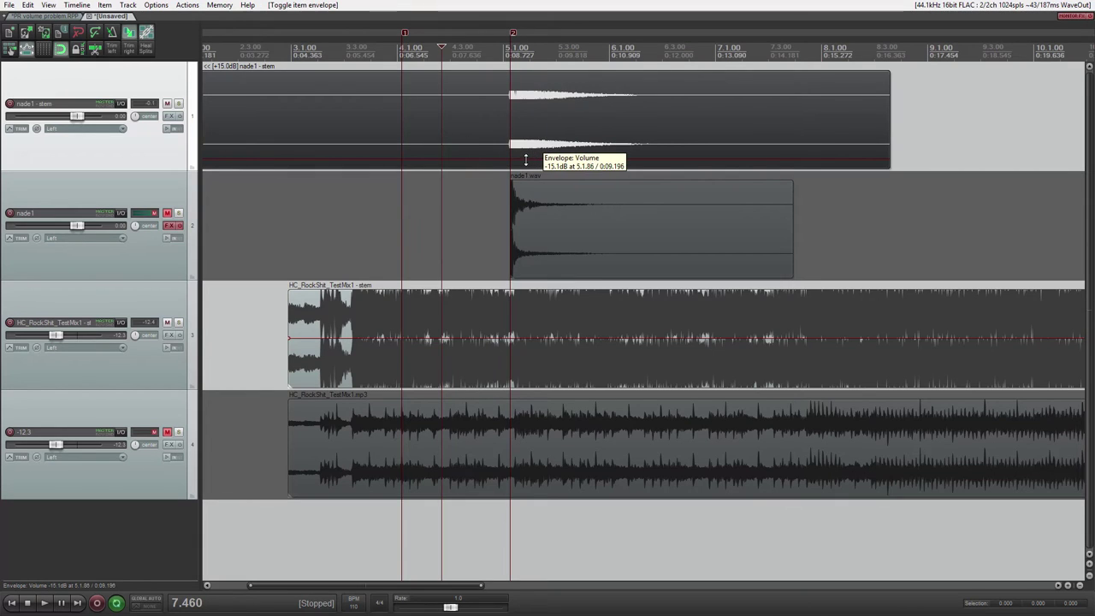
mouse_move(525, 159)
left_mouse_down()
mouse_move(528, 133)
mouse_move(526, 153)
left_mouse_up()
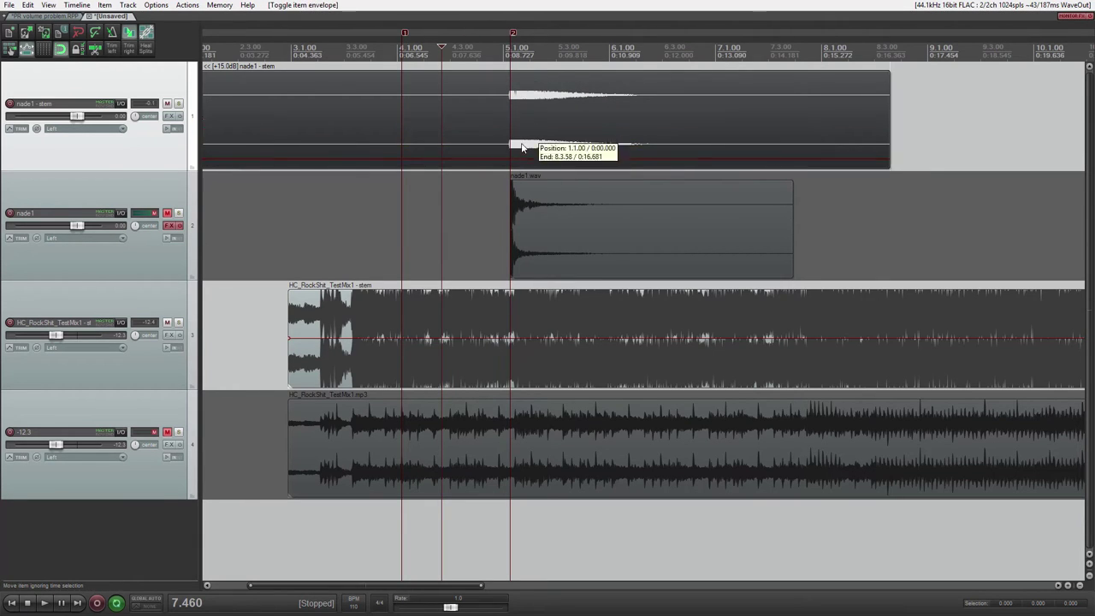
Examine the start of the limited nade1 - stem waveform around marker 2 against the original nade1.wav.
left_click(526, 154)
scroll(521, 150, "up", 3)
scroll(511, 128, "up", 5)
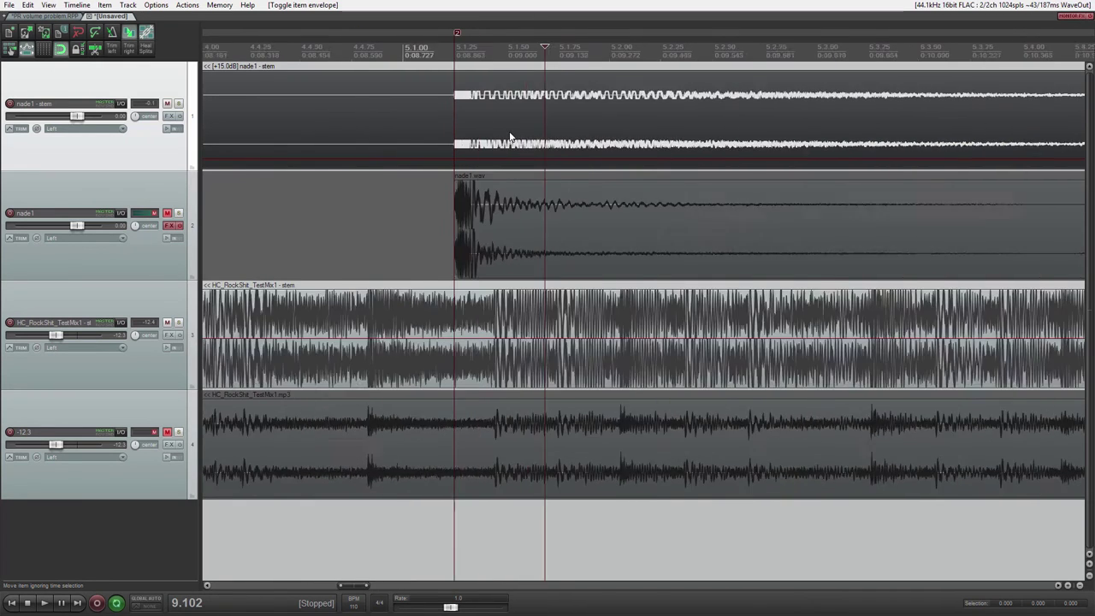
left_click_drag(496, 207, 479, 208)
scroll(547, 115, "up", 2)
scroll(543, 117, "down", 2)
left_click_drag(539, 120, 600, 118)
scroll(509, 109, "up", 3)
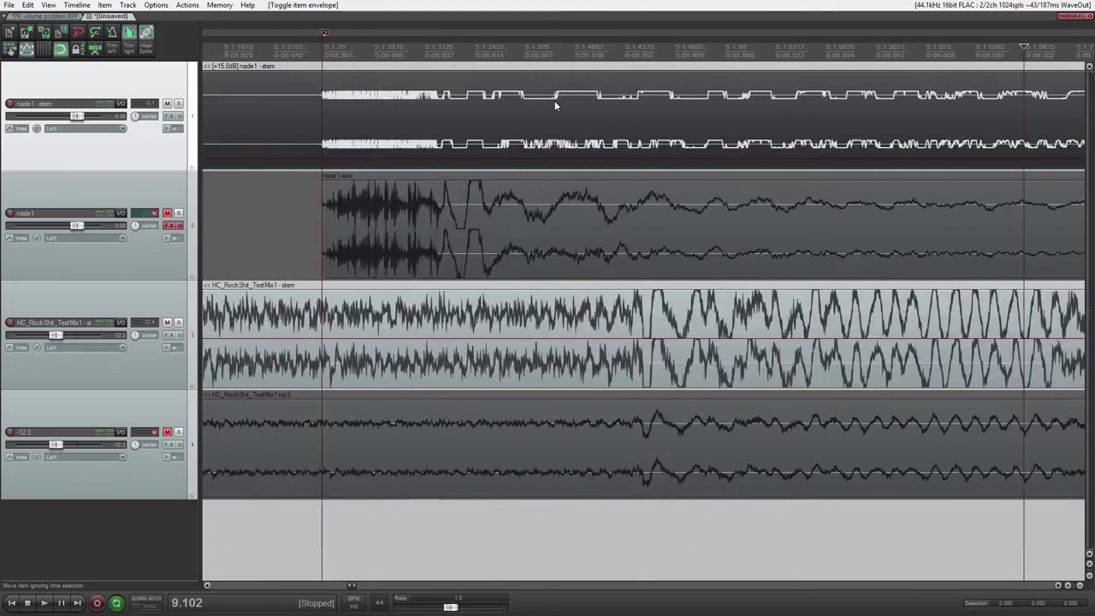
scroll(513, 112, "down", 3)
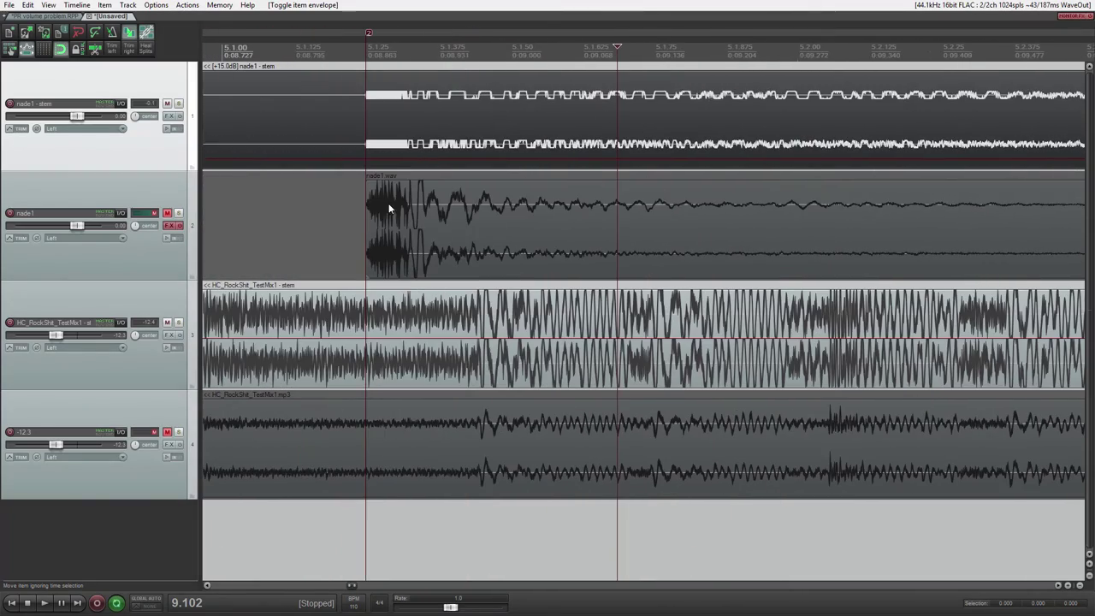
left_click(407, 211)
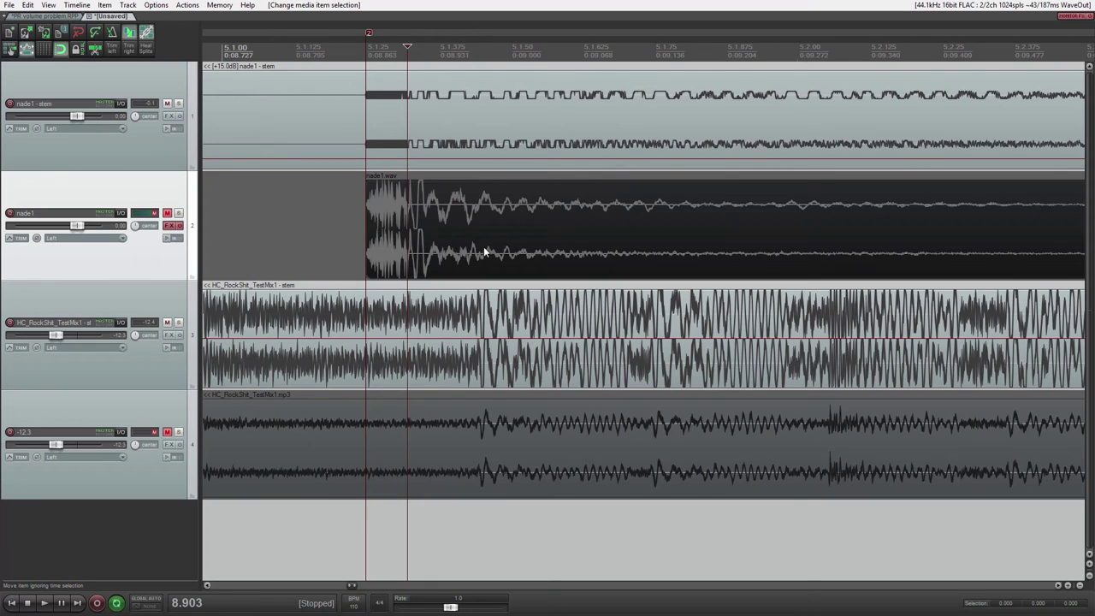
scroll(508, 203, "down", 5)
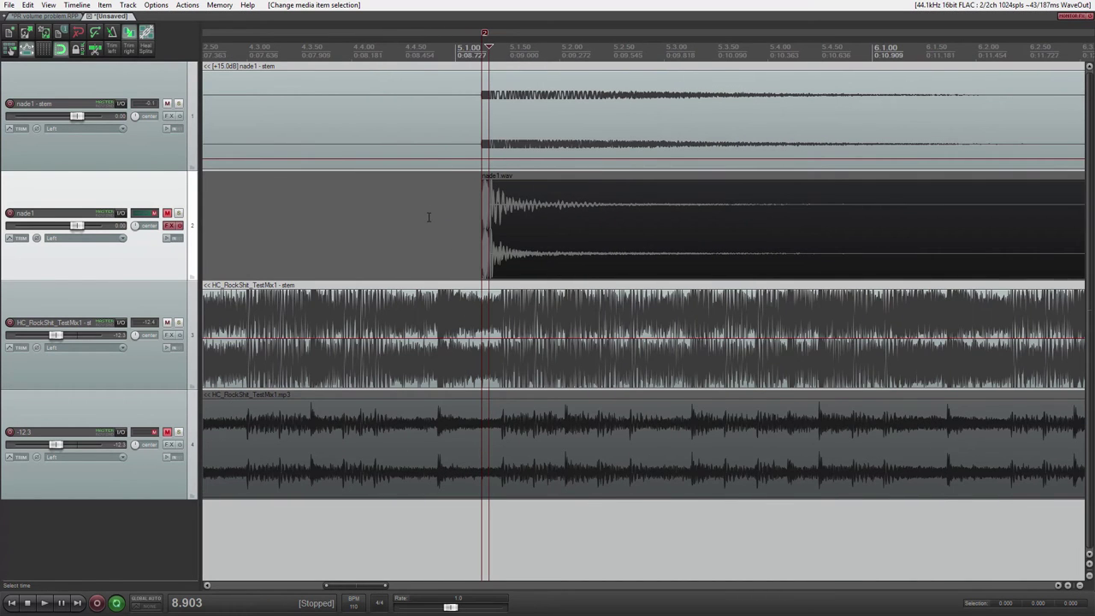
Lower the volume envelope of the HC_RockShit_TestMix1 stem item well below 0 dB.
left_click(428, 216)
left_click(430, 313)
key("shift+v")
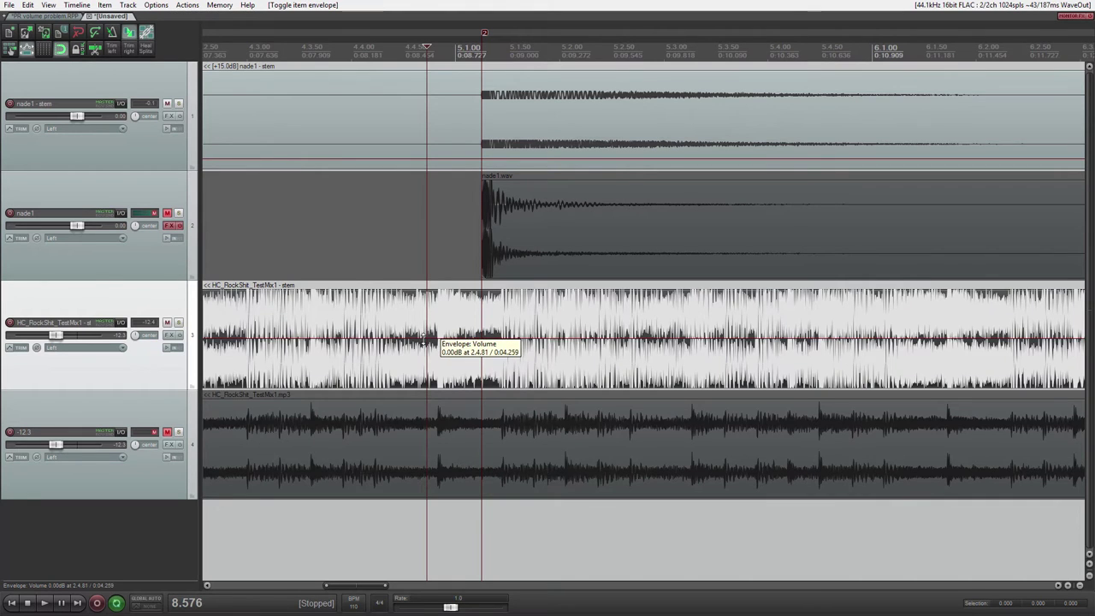
left_click_drag(424, 338, 417, 375)
Play the attenuated nade1 - stem and HC_RockShit_TestMix1 stem together twice from just before marker 2.
scroll(456, 235, "down", 3)
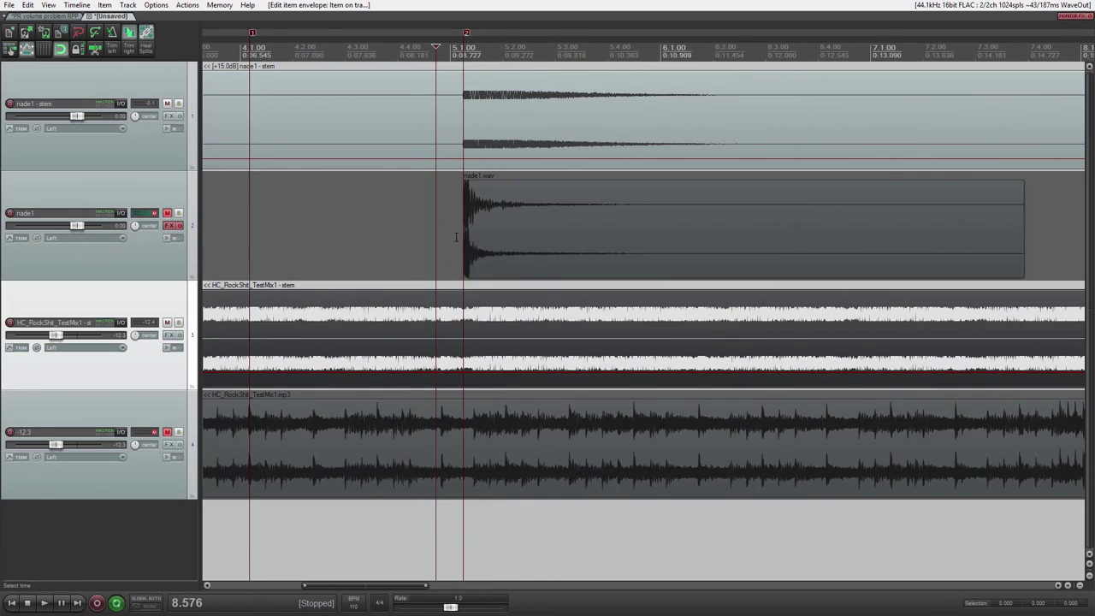
scroll(492, 233, "left", 1)
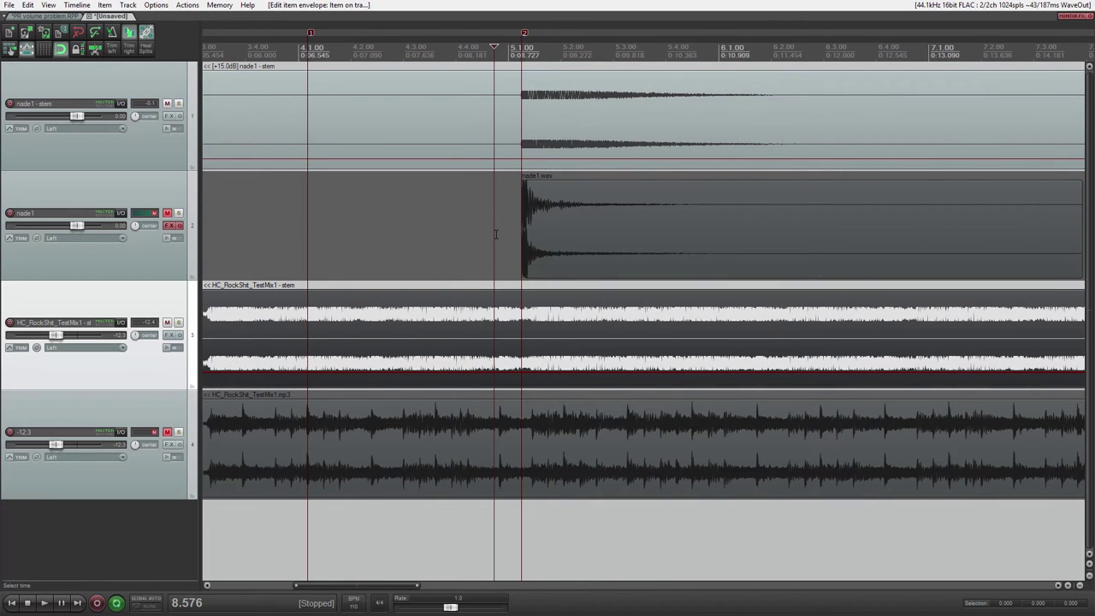
left_click(495, 234)
left_click(487, 237)
key("space")
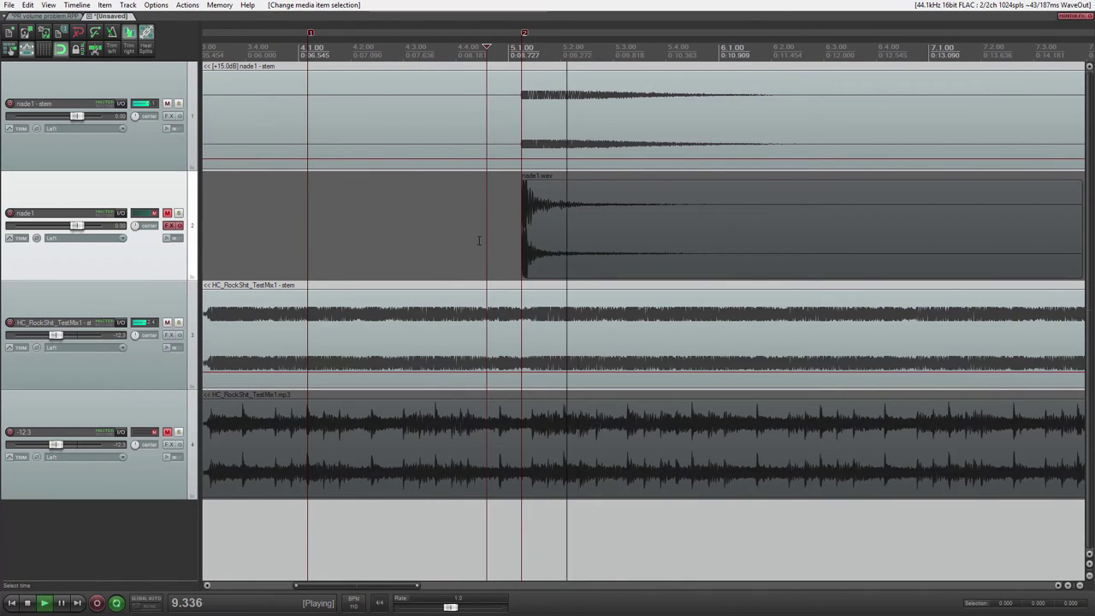
scroll(470, 242, "down", 1)
left_click(460, 244)
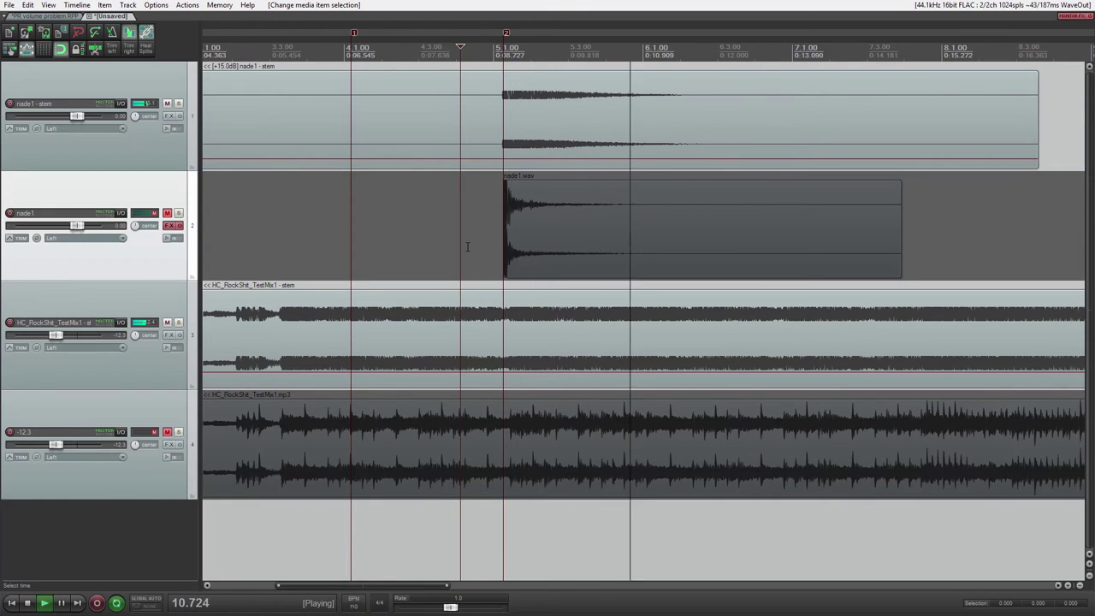
key("space")
key("space")
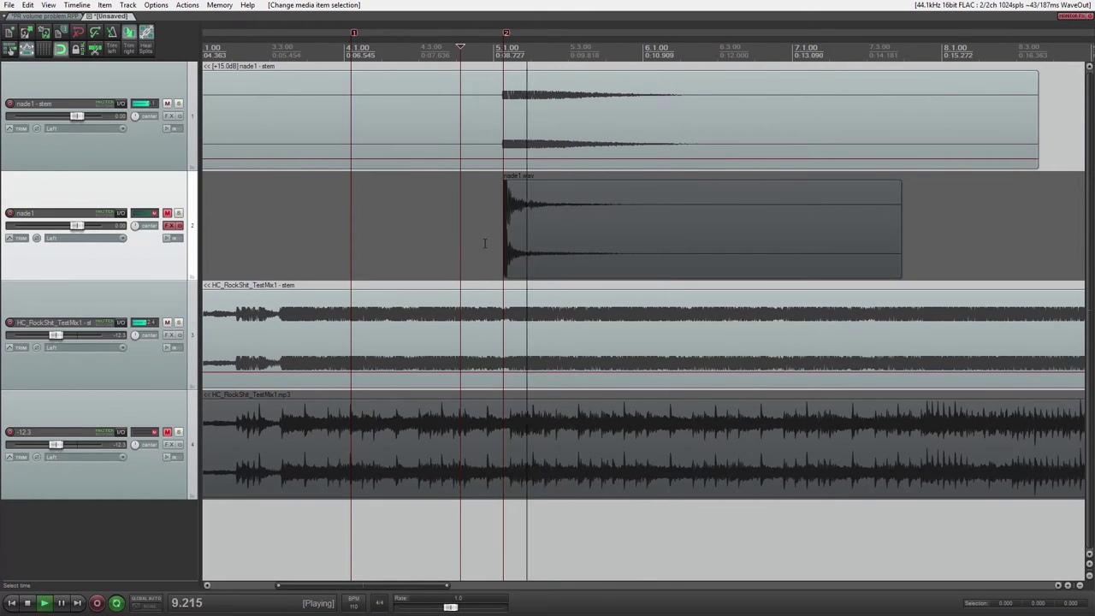
key("space")
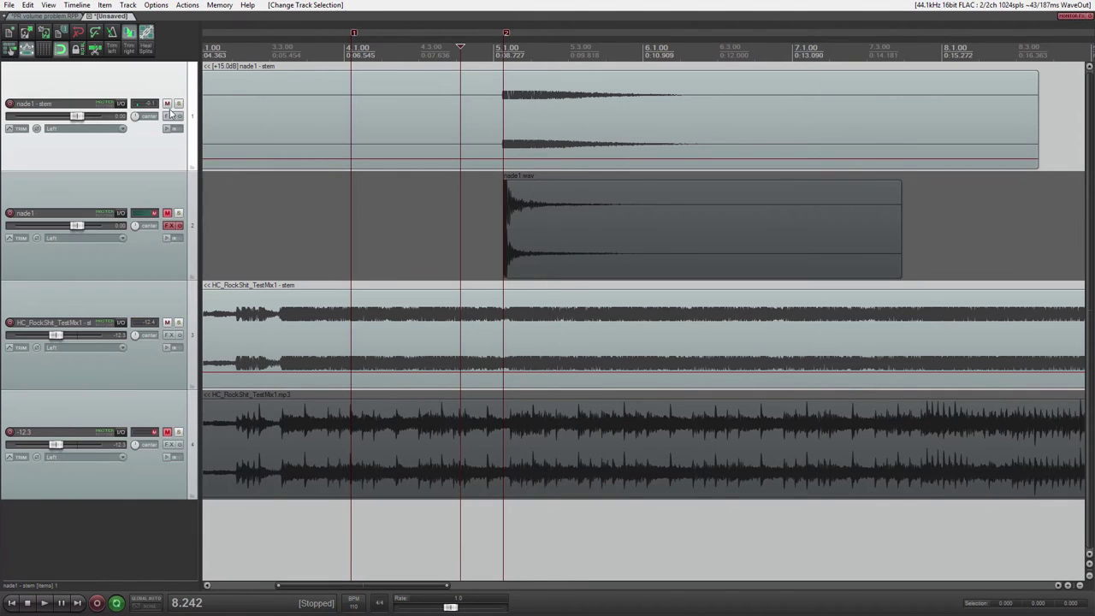
Mute both stem tracks, unmute nade1 and the -12.3 mp3 track, and play them across marker 2.
left_click(167, 104)
left_click(167, 322)
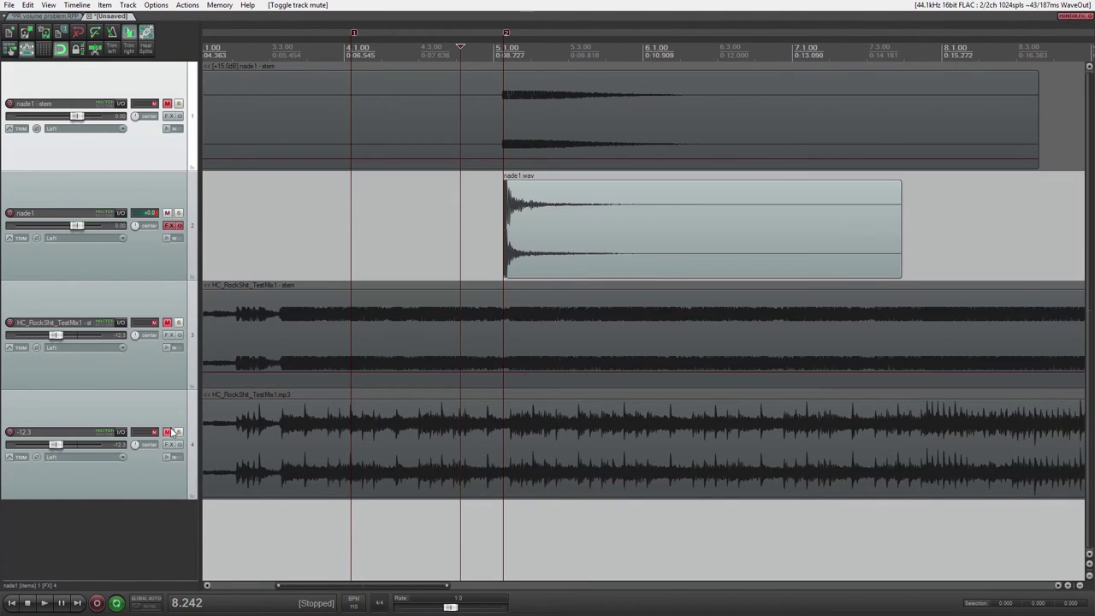
left_click(428, 238)
key("space")
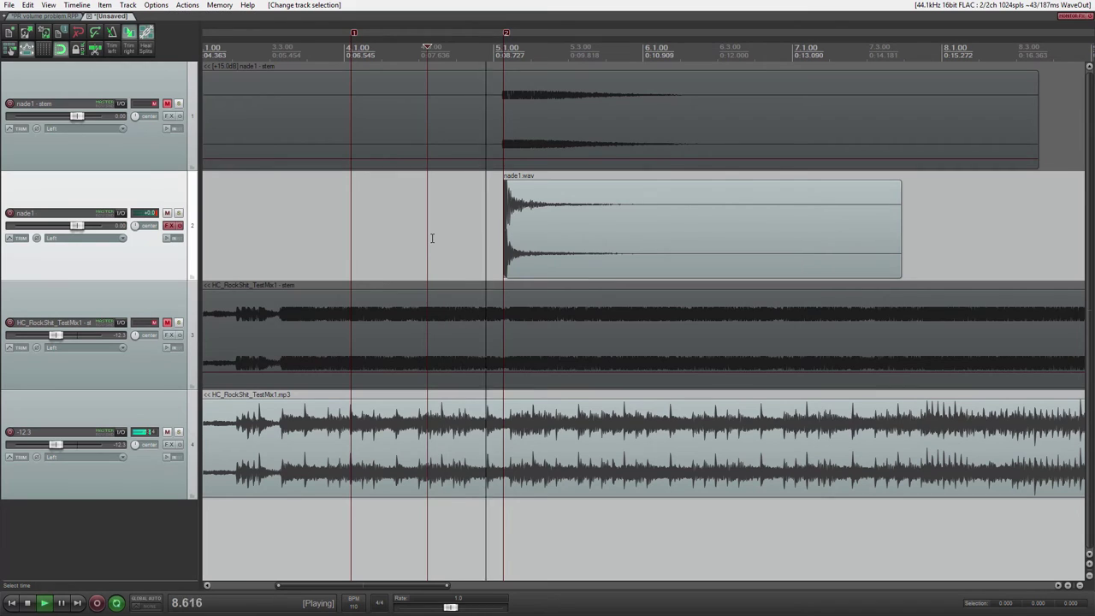
left_click(427, 240)
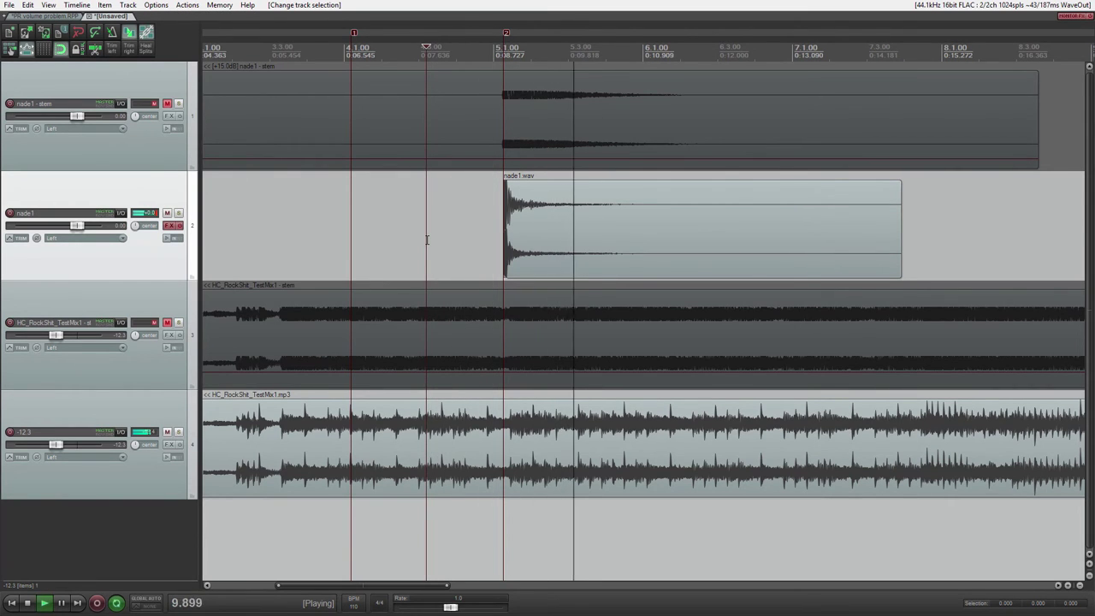
key("space")
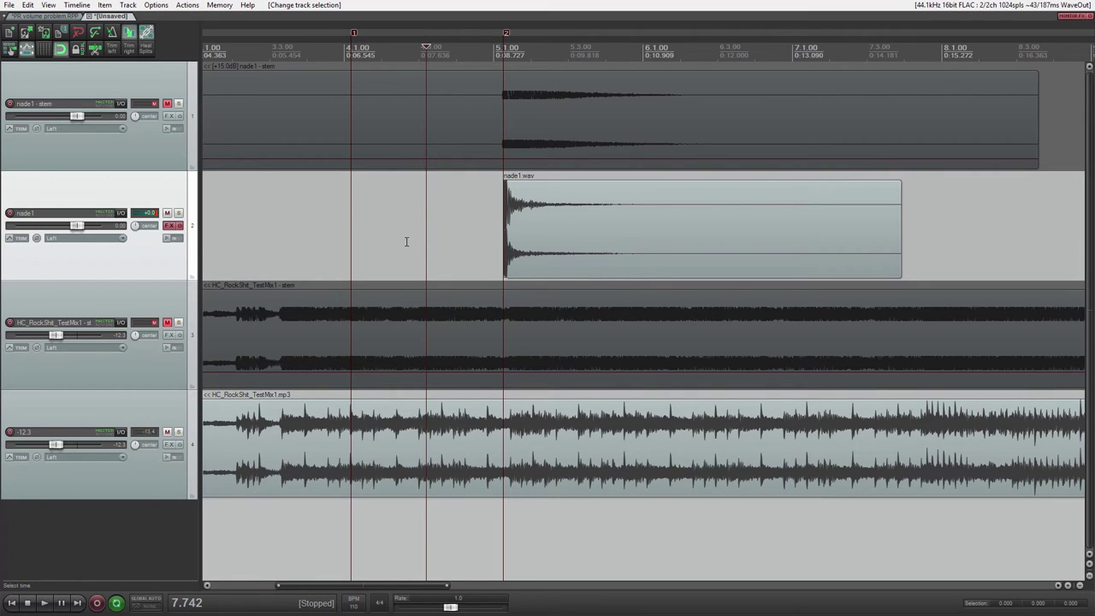
Mute nade1 and the -12.3 mp3 track, and unmute nade1 - stem.
left_click(168, 213)
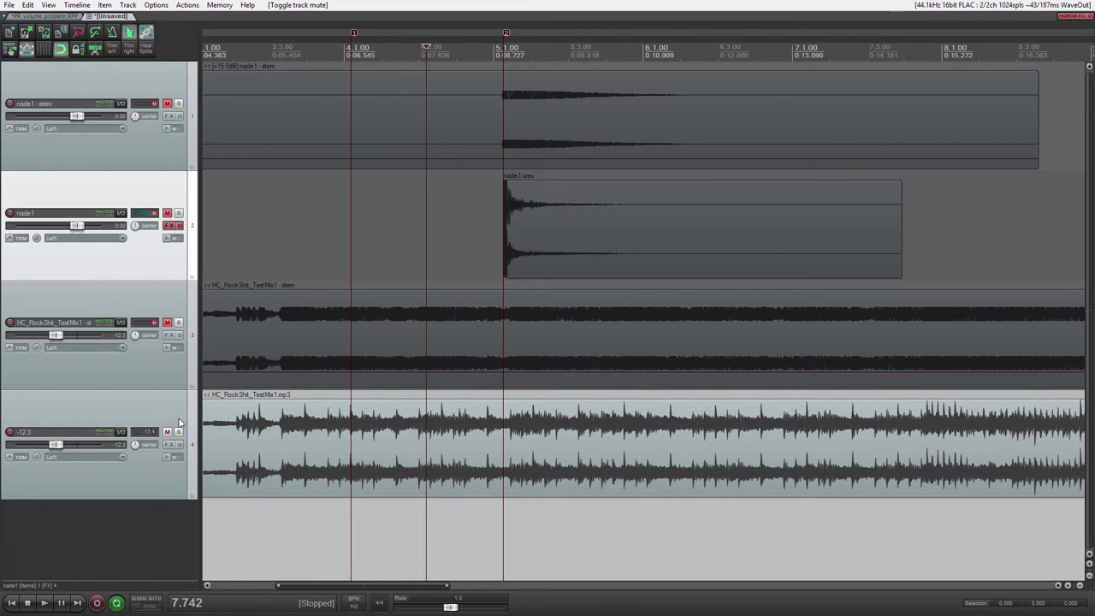
left_click(167, 432)
left_click(167, 103)
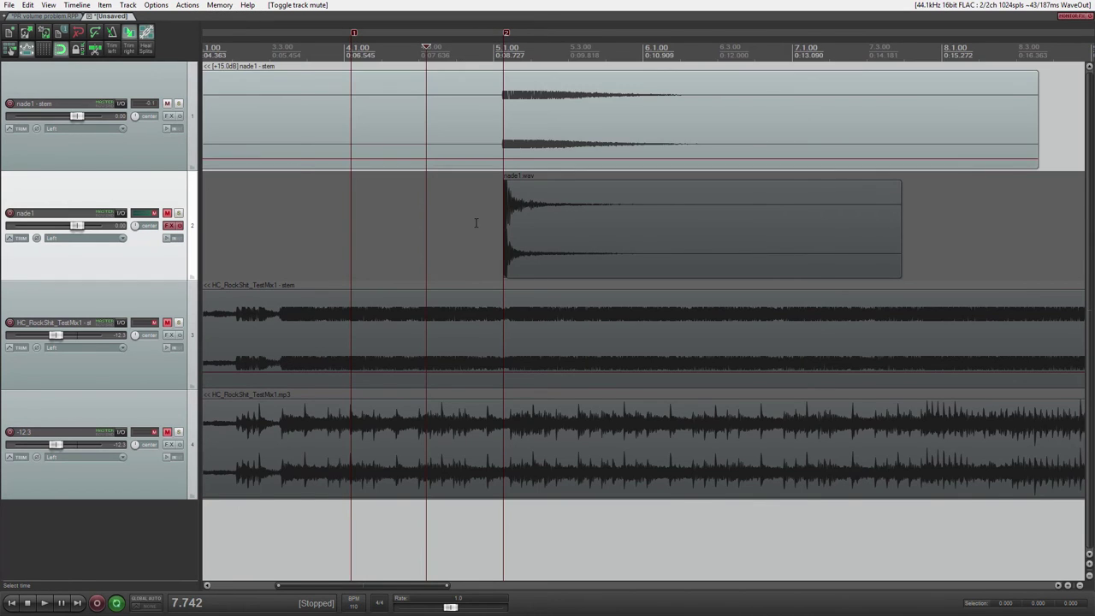
Raise the nade1 - stem item's volume envelope to the item's vertical centre to enlarge the flattened waveform after marker 2.
scroll(536, 228, "up", 3)
scroll(495, 214, "up", 3)
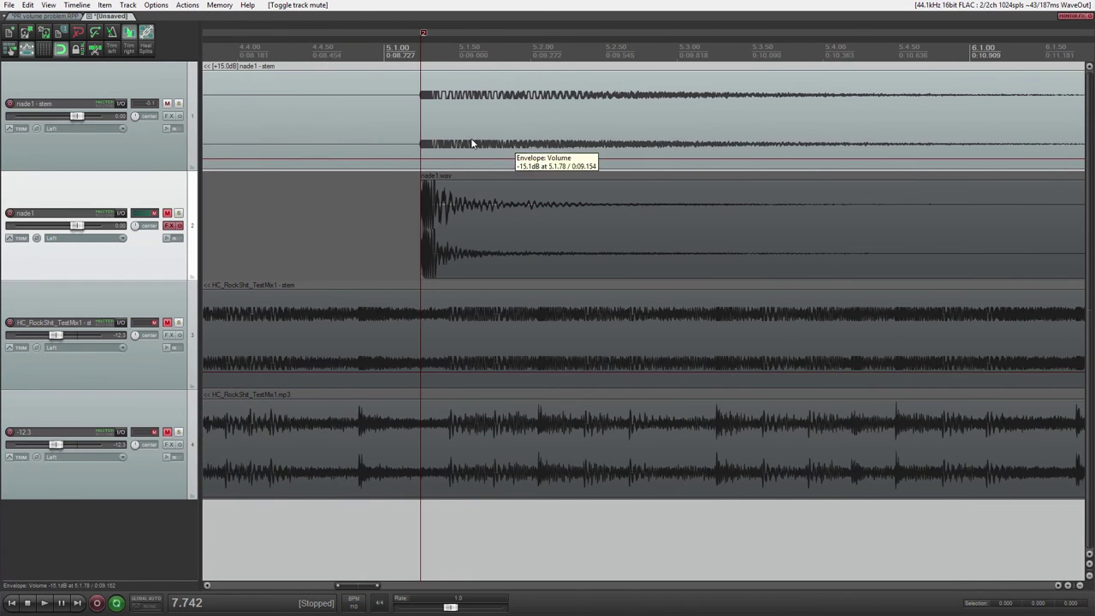
scroll(489, 159, "up", 3)
left_click_drag(489, 161, 483, 212)
scroll(483, 212, "up", 1)
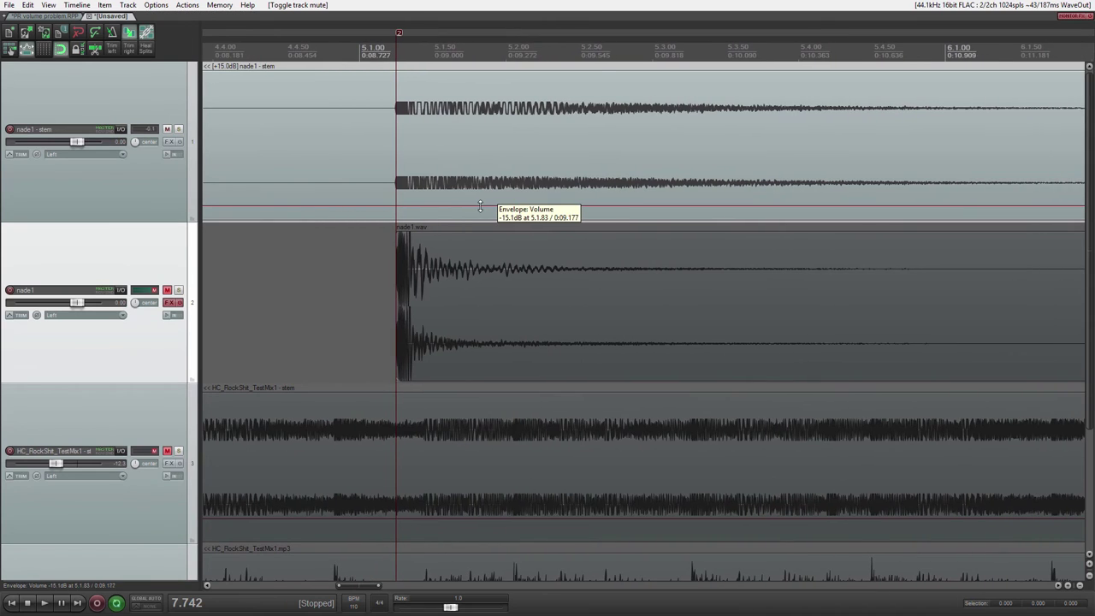
scroll(475, 189, "up", 2)
left_click_drag(422, 166, 499, 171)
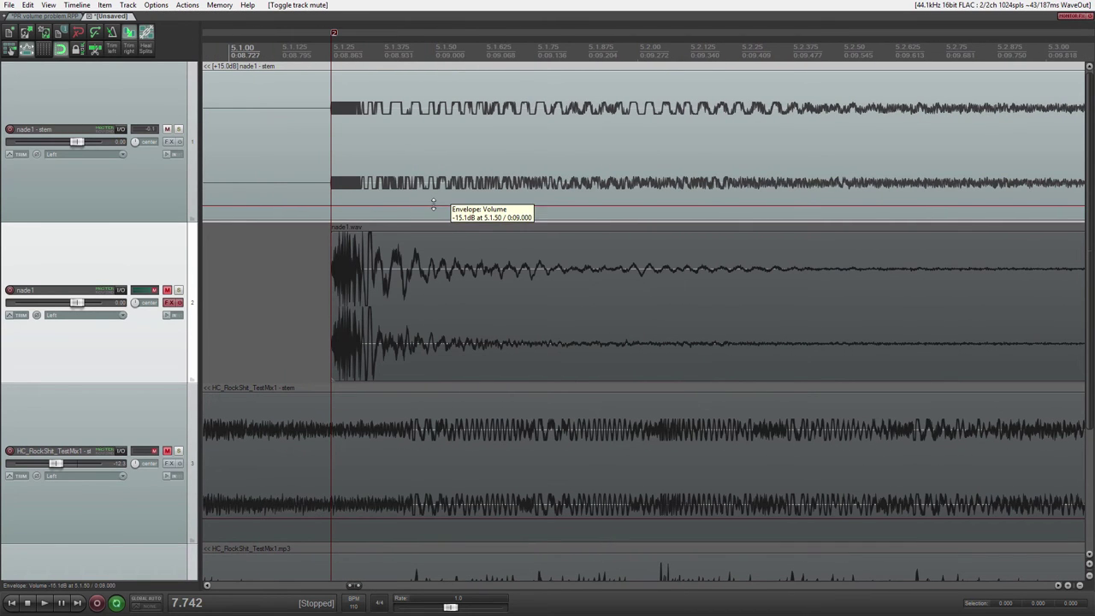
left_click_drag(433, 205, 445, 142)
scroll(477, 124, "up", 4)
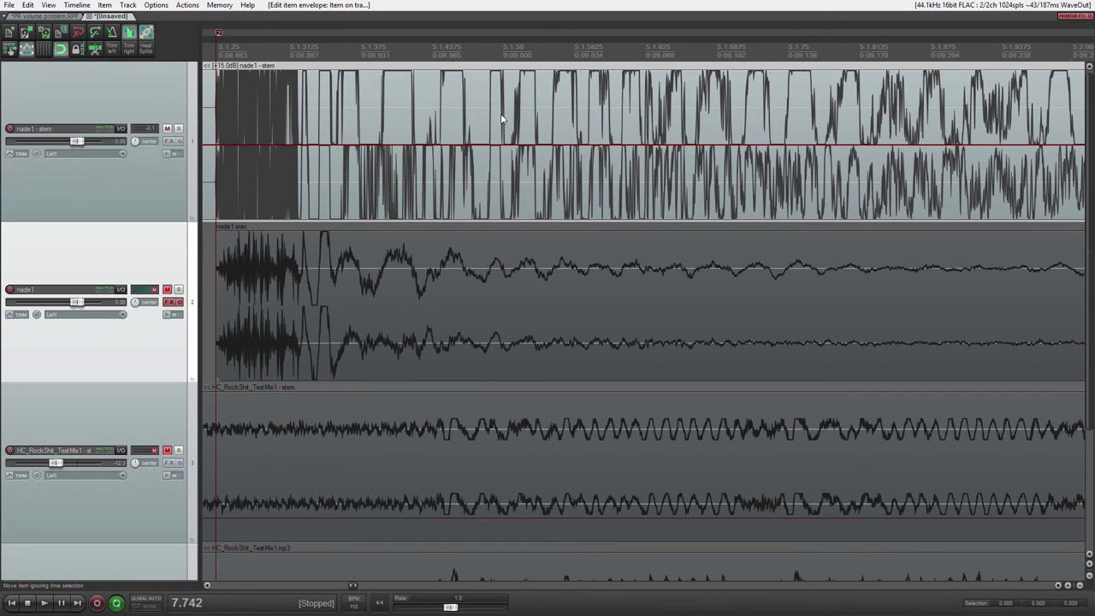
Examine the enlarged nade1 - stem waveform after marker 2 and along its decay, comparing it with the nade1.wav item below.
scroll(656, 141, "down", 2)
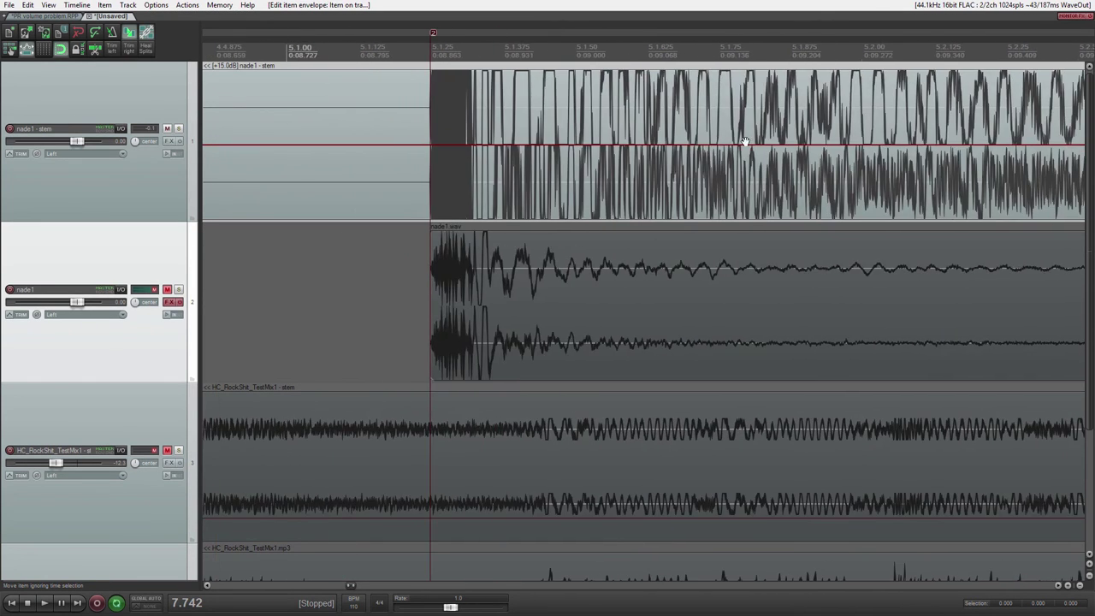
left_click_drag(733, 142, 674, 133)
scroll(673, 128, "up", 3)
left_click_drag(740, 184, 510, 182)
scroll(760, 181, "up", 2)
left_click_drag(855, 180, 507, 185)
scroll(689, 183, "down", 2)
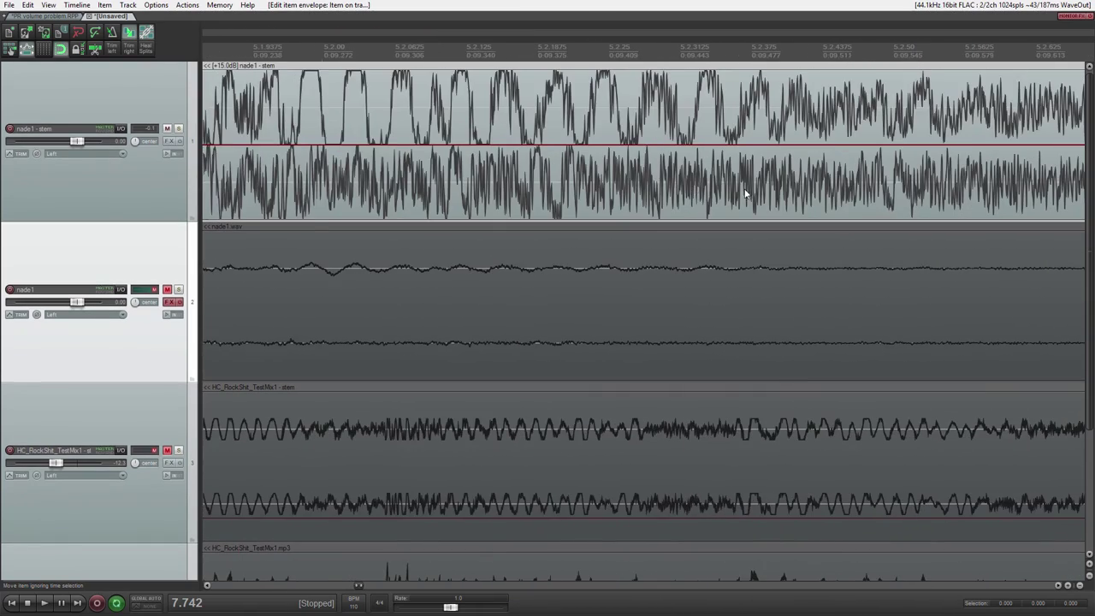
scroll(587, 183, "right", 3)
scroll(625, 185, "down", 2)
left_click_drag(650, 177, 809, 204)
left_click_drag(608, 188, 575, 193)
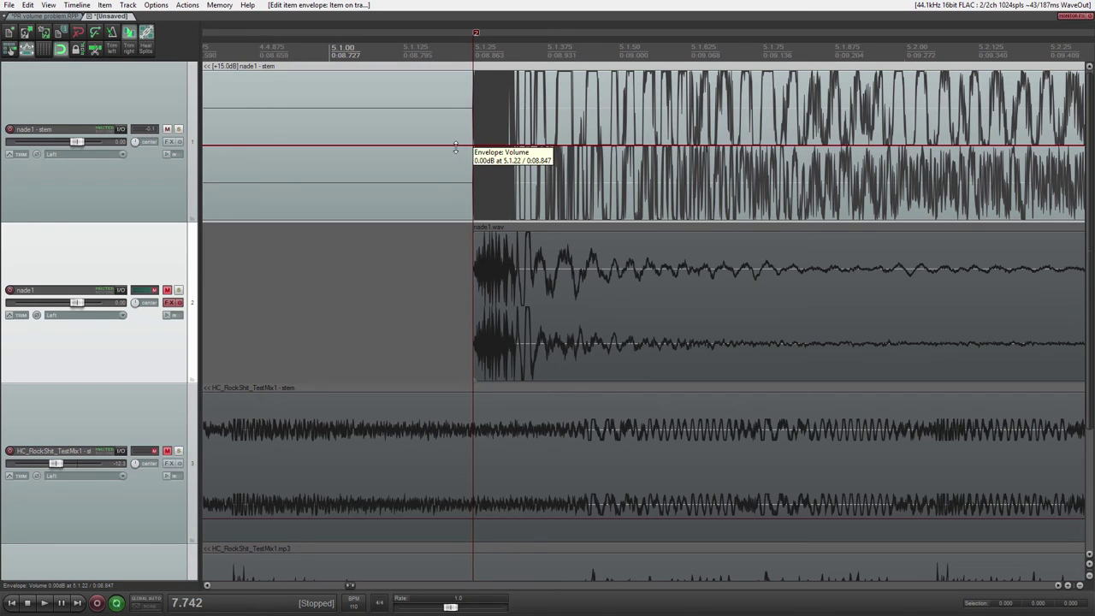
left_click_drag(588, 177, 476, 197)
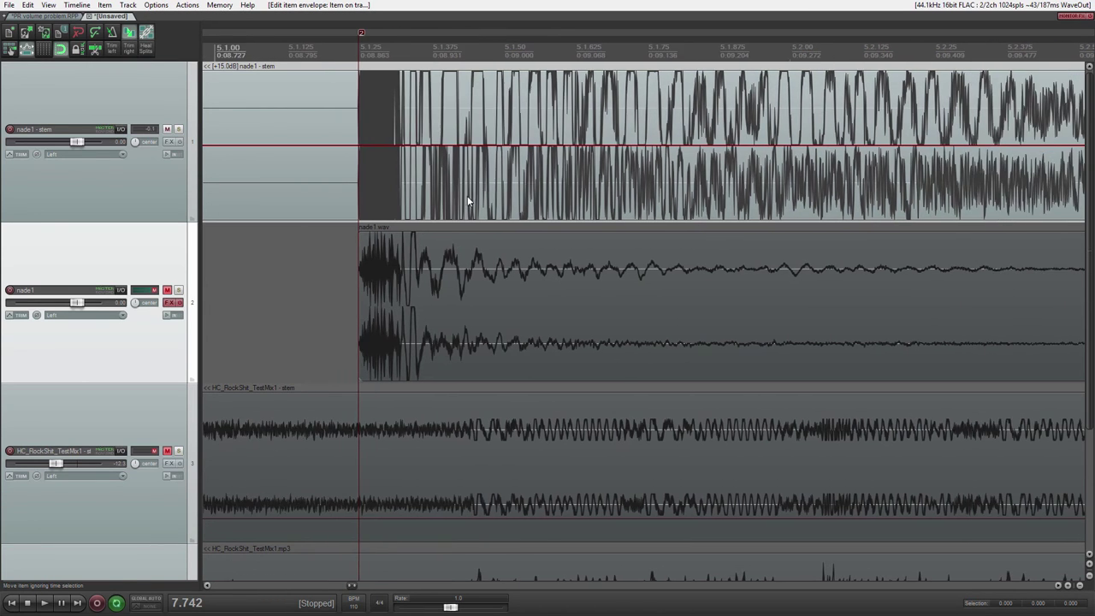
scroll(513, 182, "down", 3)
left_click_drag(590, 173, 464, 168)
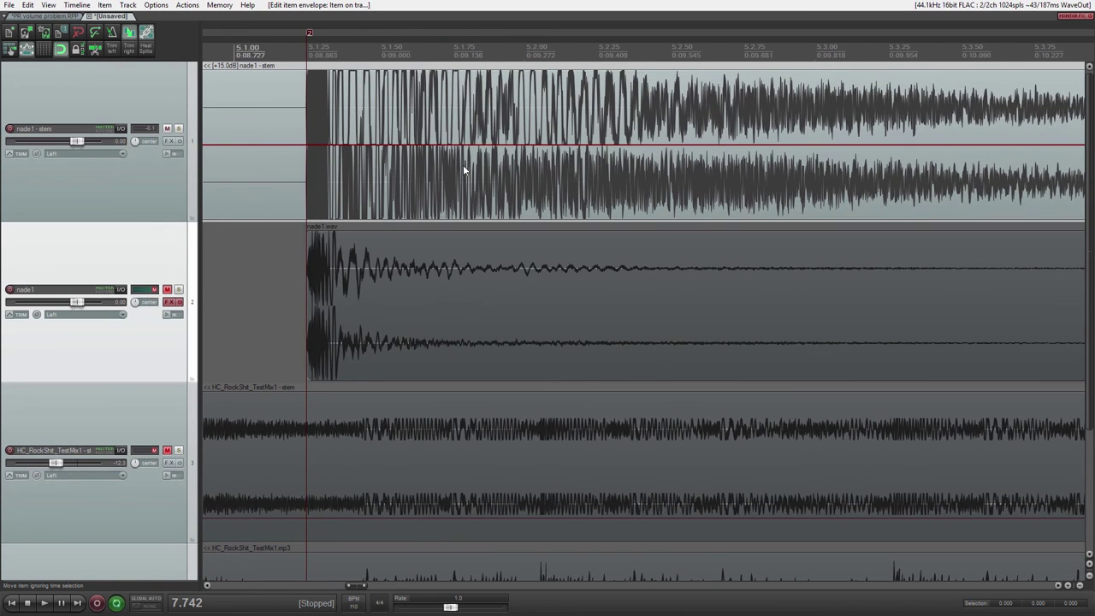
scroll(437, 137, "right", 1)
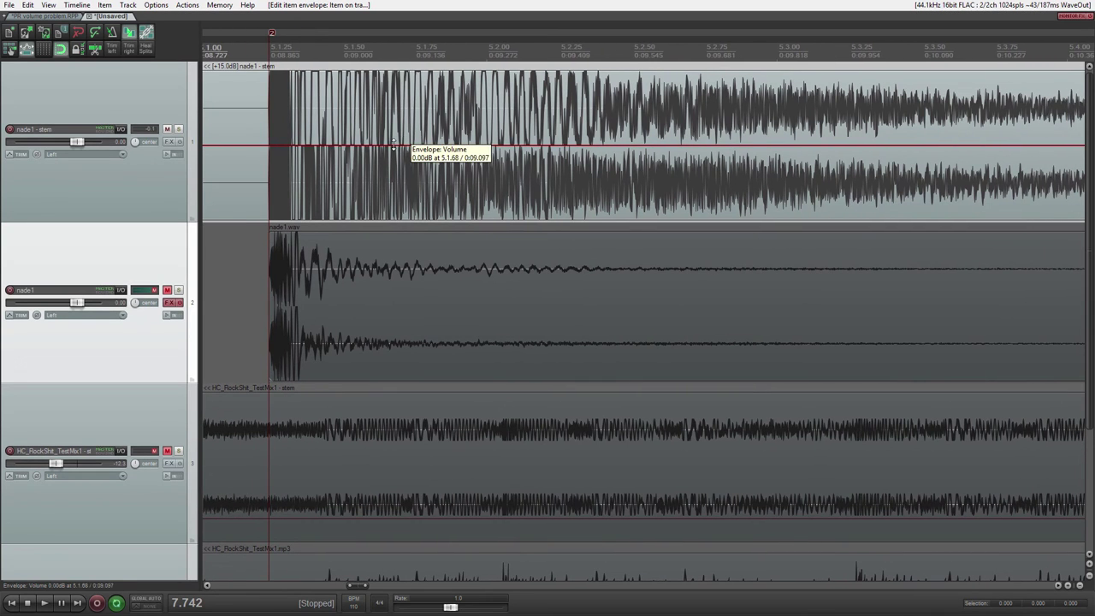
Lower the nade1 - stem item's volume envelope to about -12.5 dB.
left_click(398, 139)
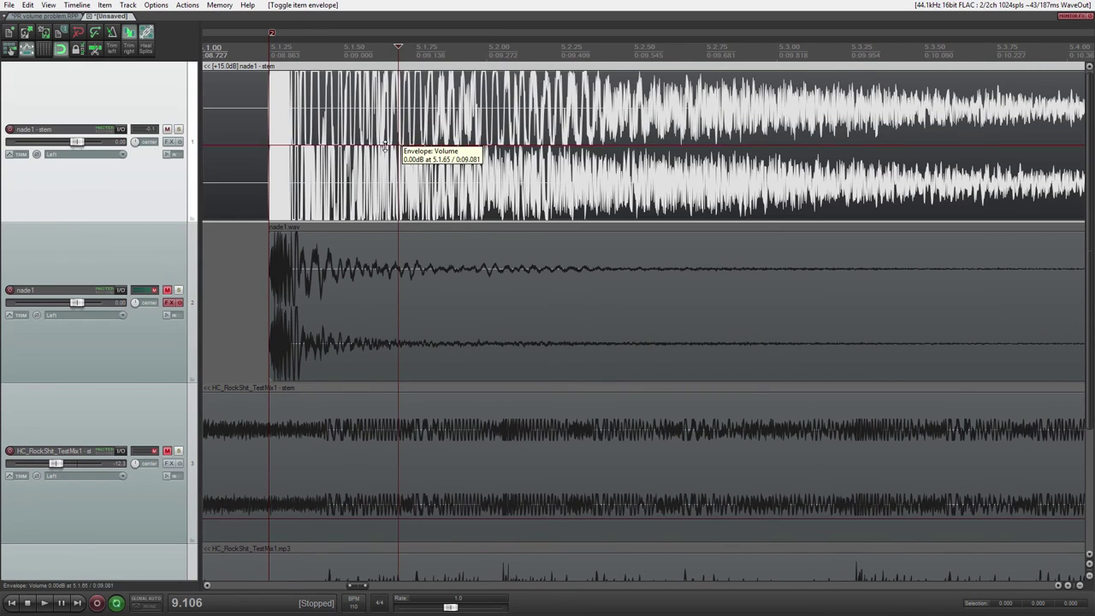
left_click_drag(384, 147, 375, 209)
key("shift+v")
key("shift+v")
Select the nade1.wav item and examine its initial peaks and decay just after marker 2.
left_click_drag(456, 160, 620, 128)
left_click_drag(434, 247, 396, 223)
left_click(416, 247)
scroll(418, 247, "up", 6)
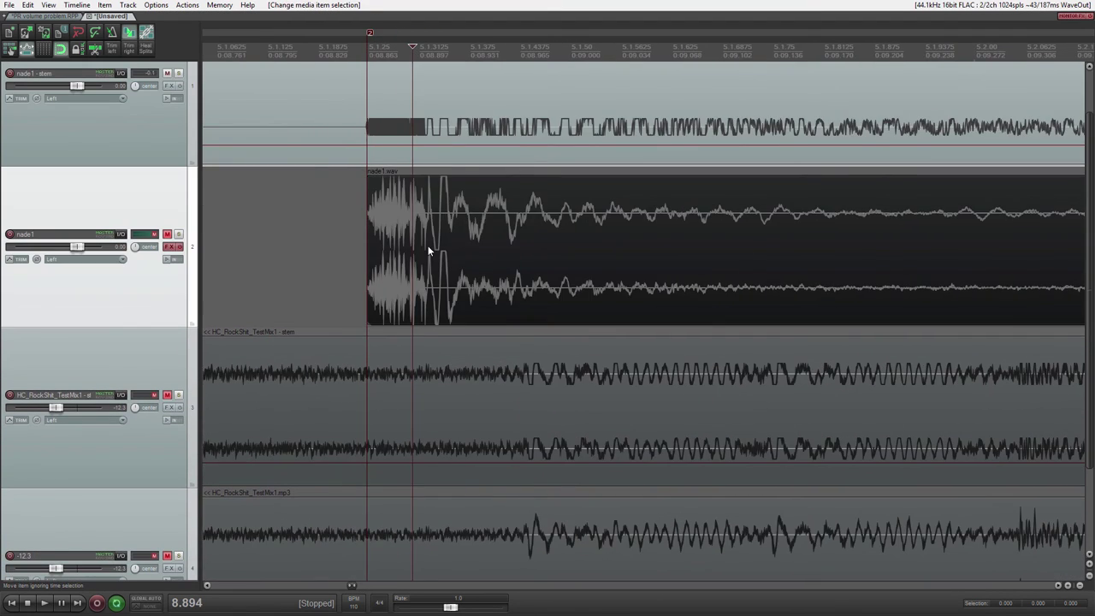
left_click_drag(539, 266, 497, 264)
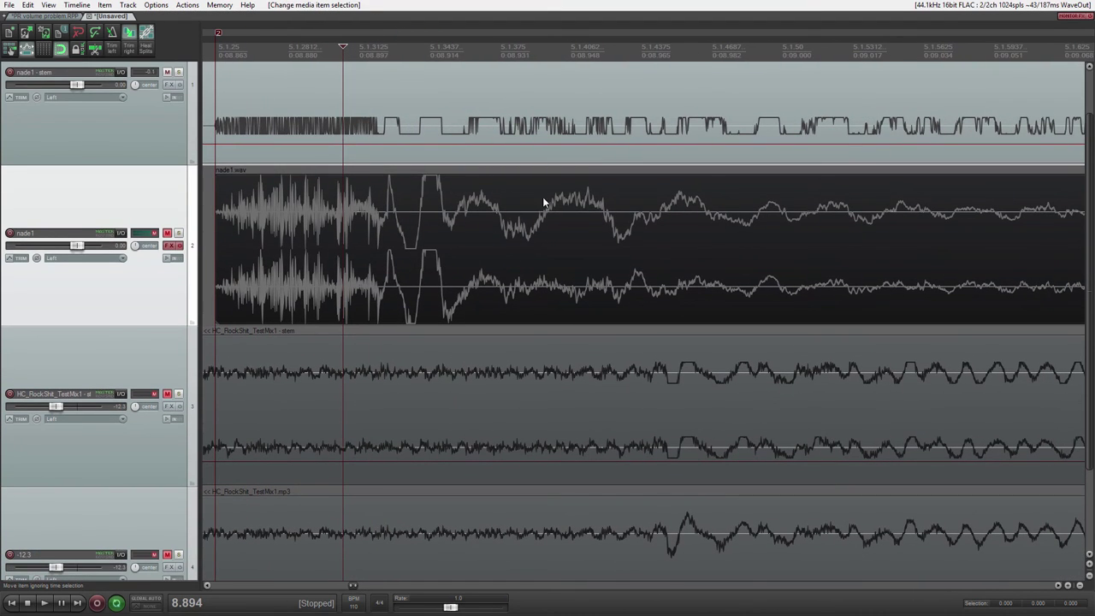
left_click_drag(495, 249, 614, 214)
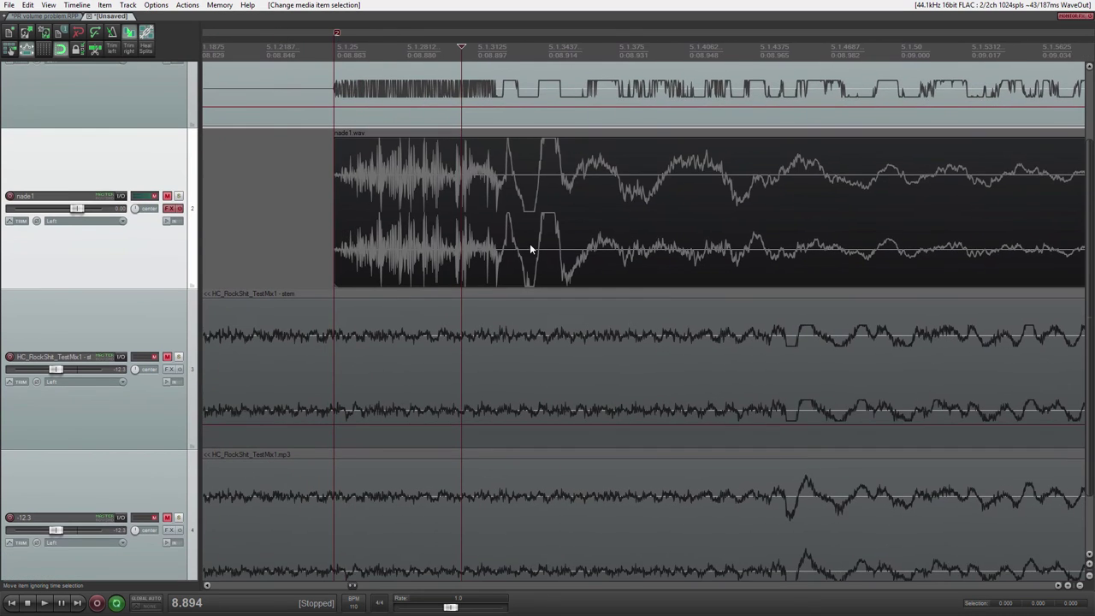
scroll(500, 244, "down", 5)
left_click_drag(457, 246, 493, 340)
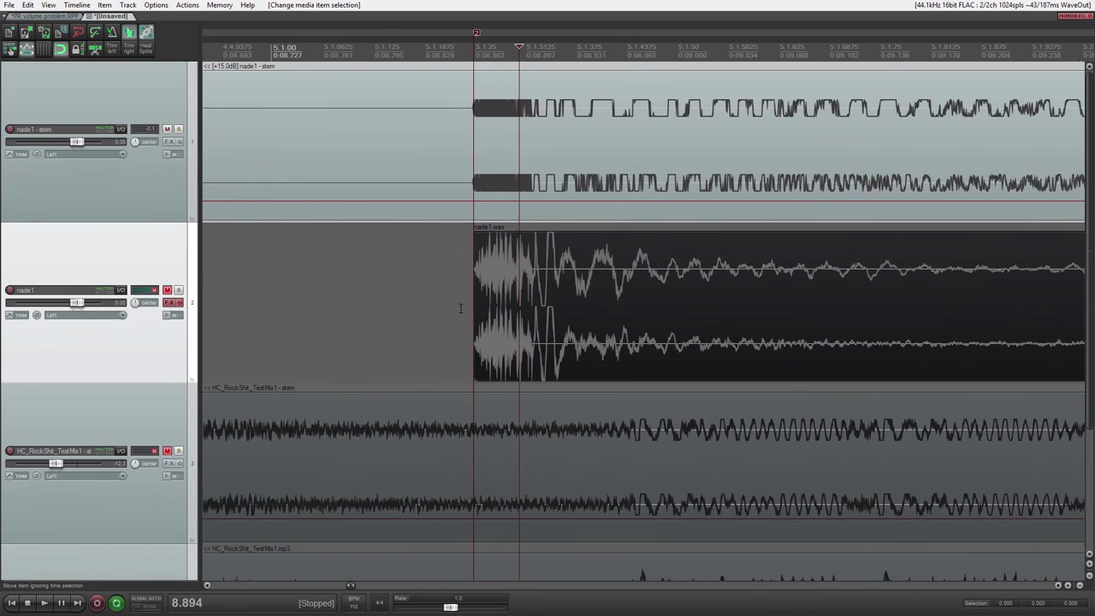
Mute the nade1 - stem track and place the edit cursor just before marker 2, at about 8.69 s.
left_click(168, 130)
scroll(562, 279, "down", 3)
scroll(475, 188, "down", 3)
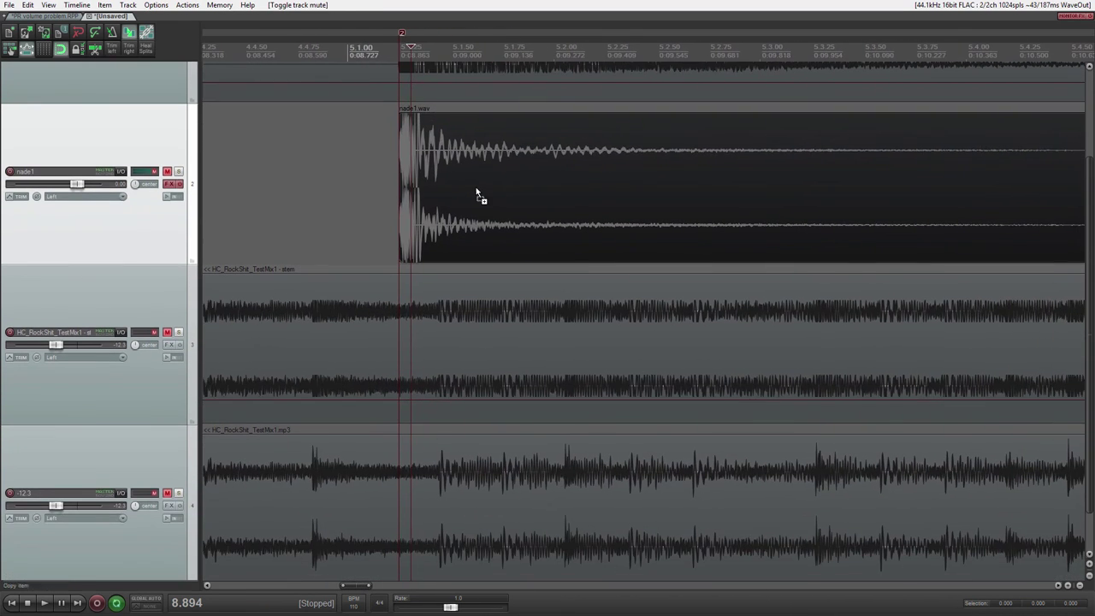
scroll(476, 189, "down", 2)
left_click_drag(474, 194, 517, 242)
scroll(518, 240, "down", 2)
left_click_drag(537, 193, 538, 229)
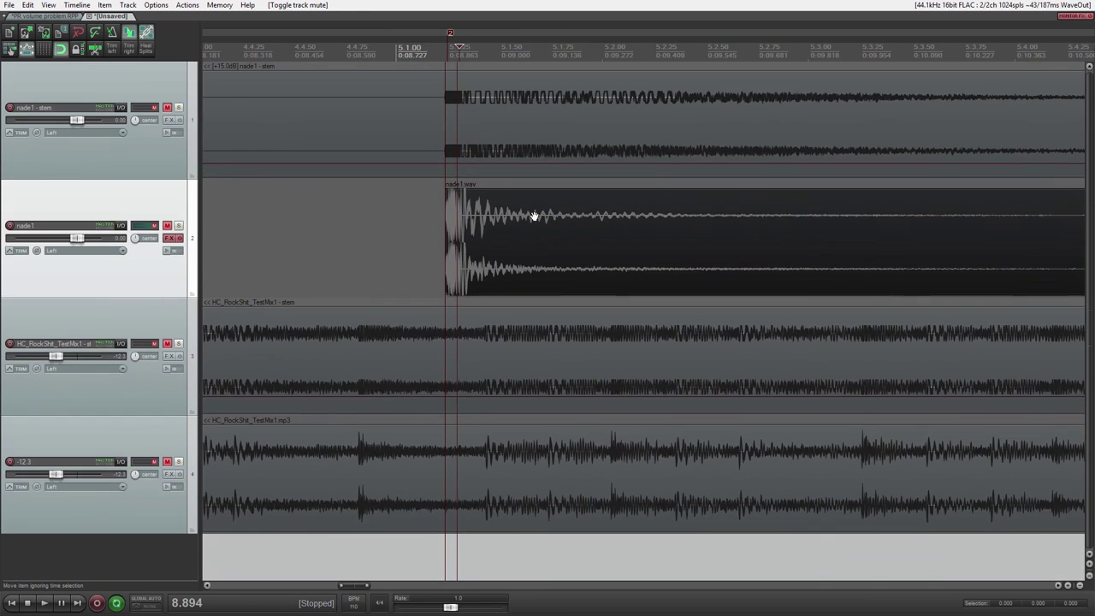
scroll(537, 229, "left", 1)
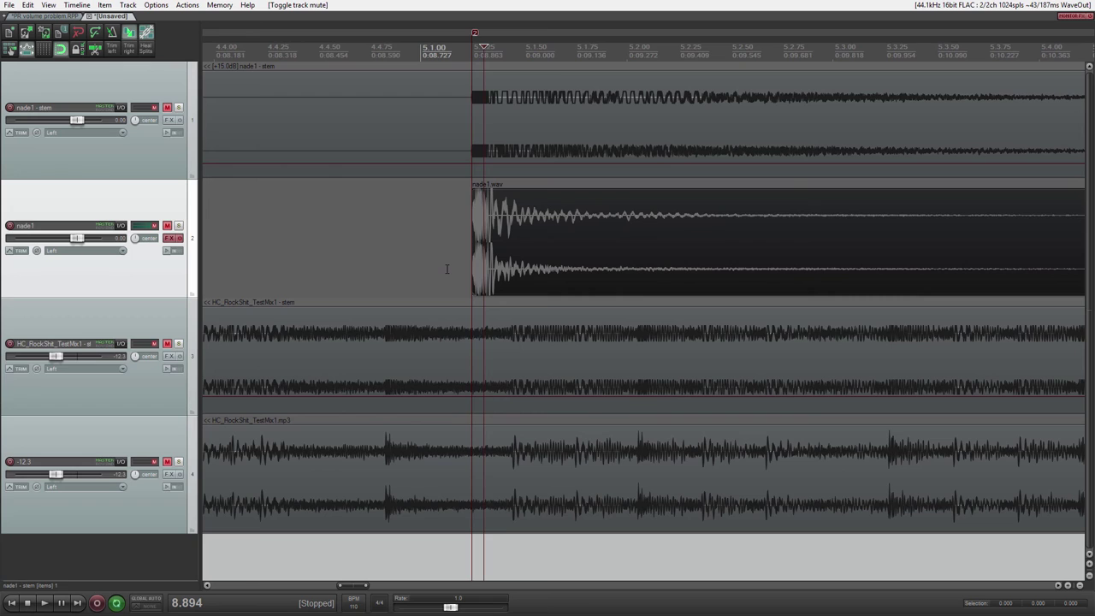
left_click(404, 255)
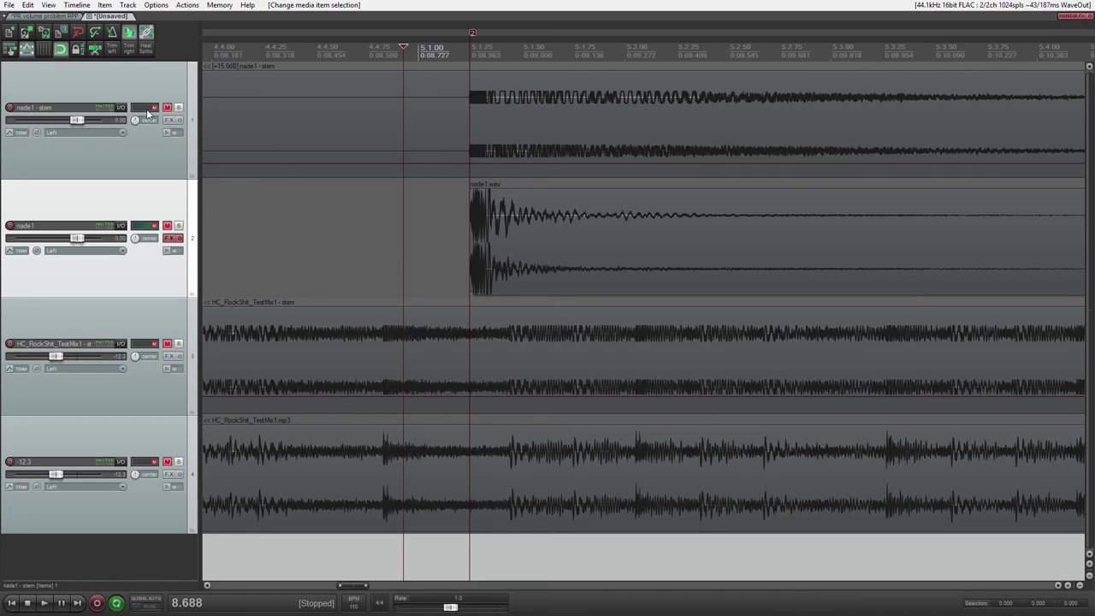
Lower the system volume to 22 and select the nade1 - stem track.
key("XF86AudioLowerVolume")
mouse_move(67, 94)
left_mouse_down()
mouse_move(67, 127)
mouse_move(67, 73)
mouse_move(68, 115)
left_mouse_up()
left_click(123, 94)
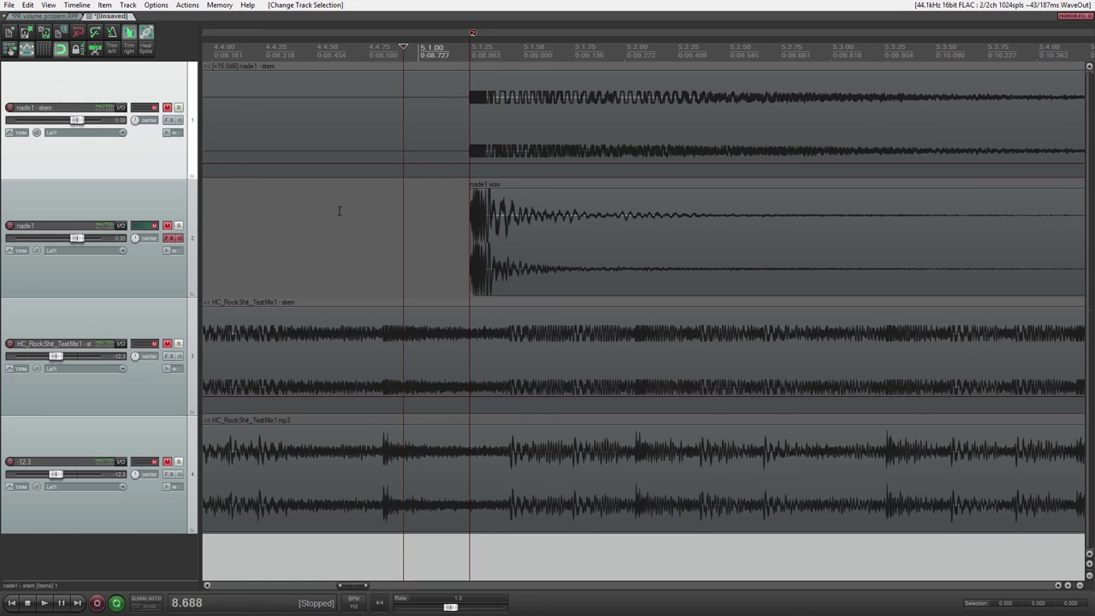
key("XF86AudioLowerVolume")
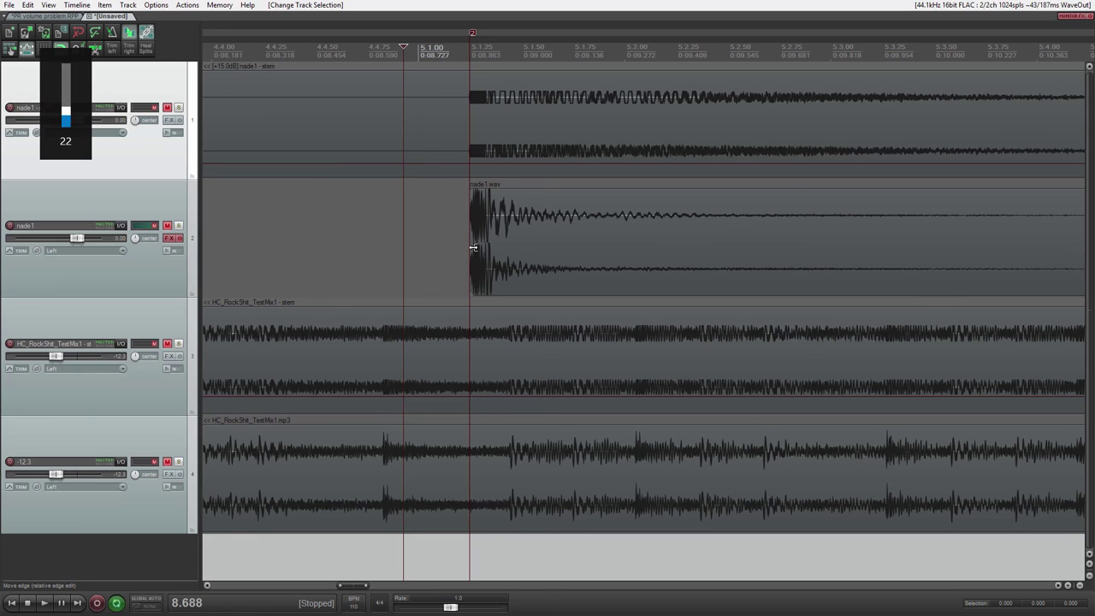
scroll(474, 245, "down", 2)
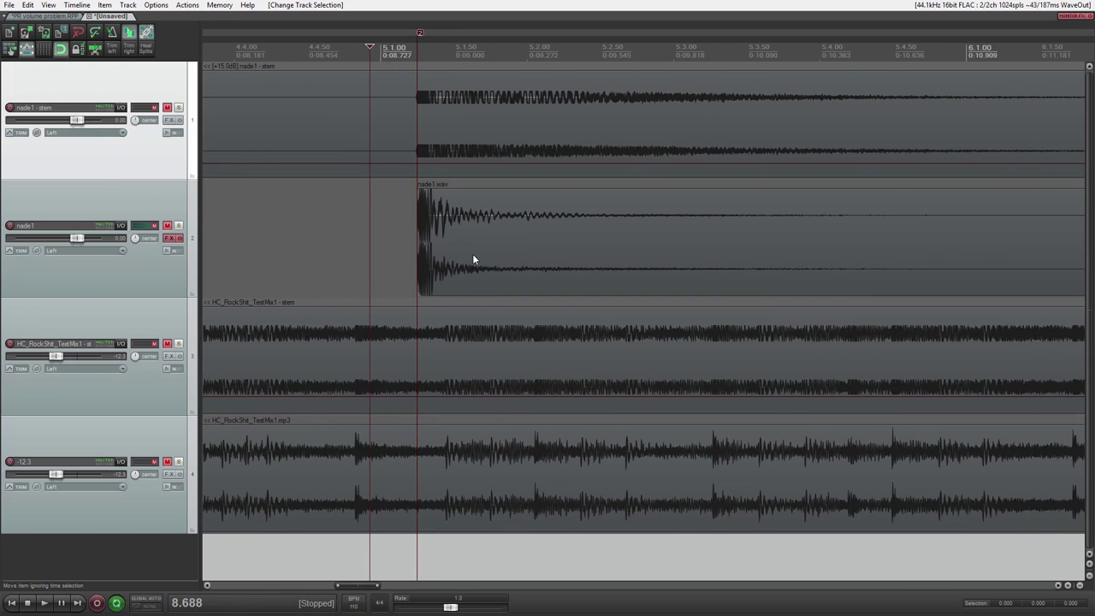
left_click_drag(391, 251, 345, 244)
left_click_drag(433, 235, 398, 246)
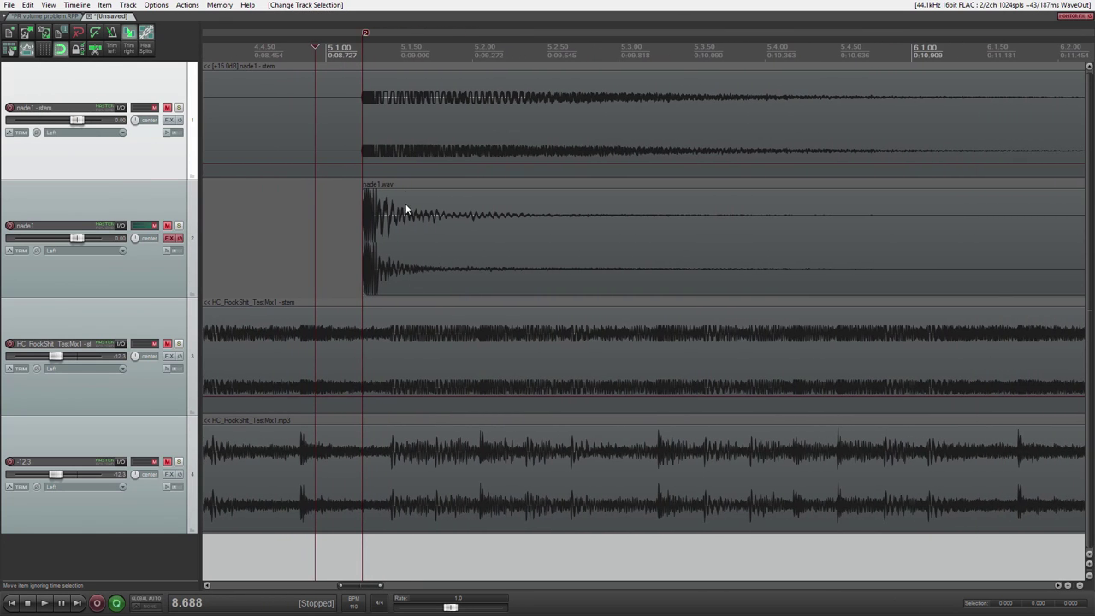
mouse_move(423, 162)
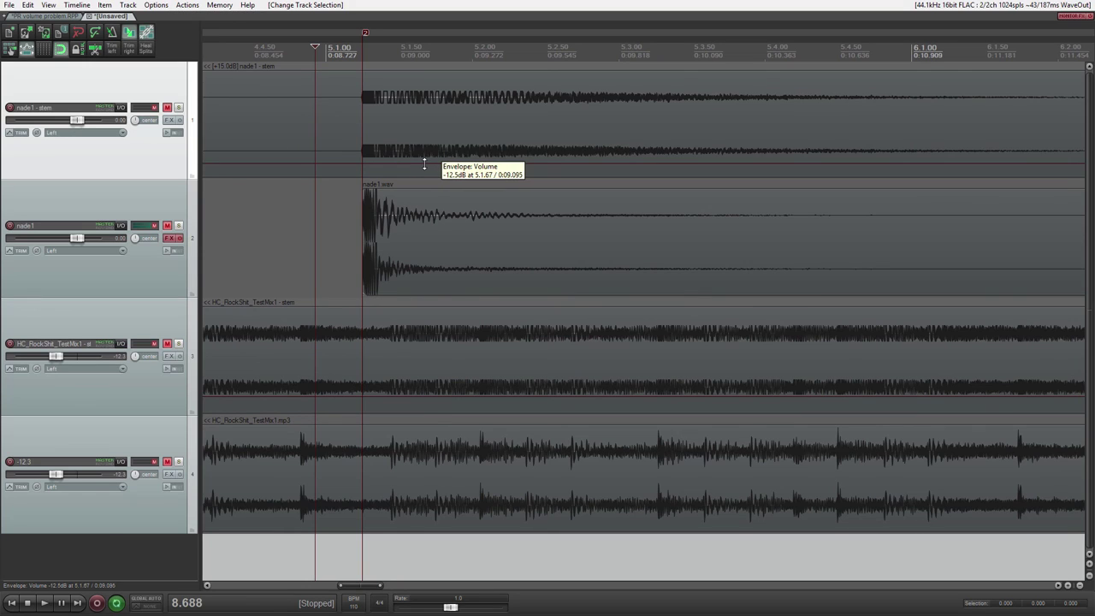